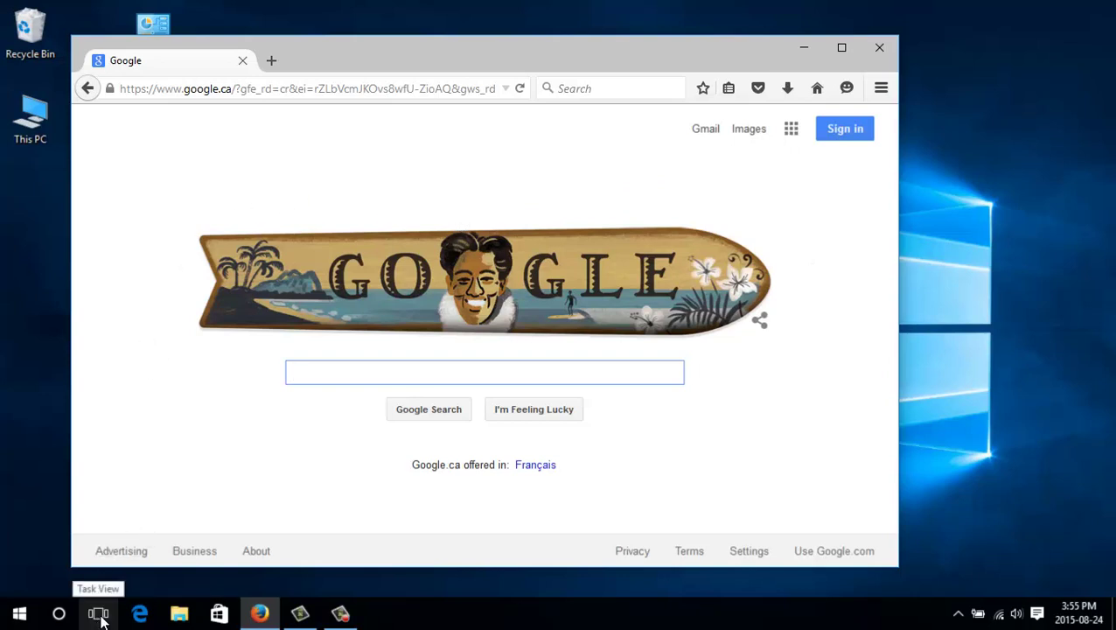
- Create a second virtual desktop in Task View and switch to it
click(99, 615)
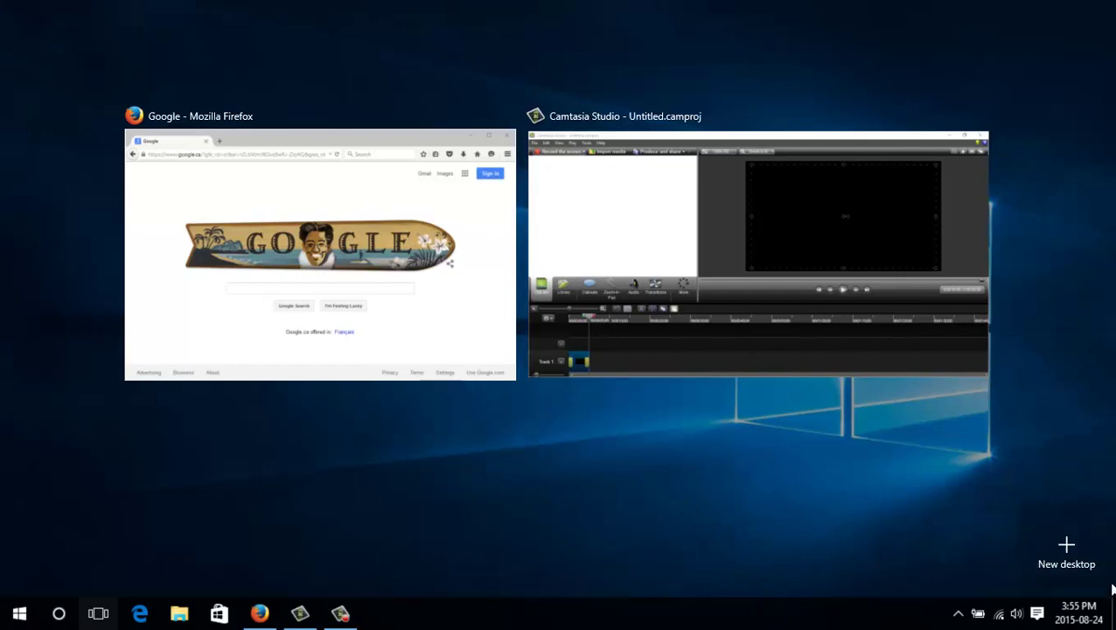
click(1067, 545)
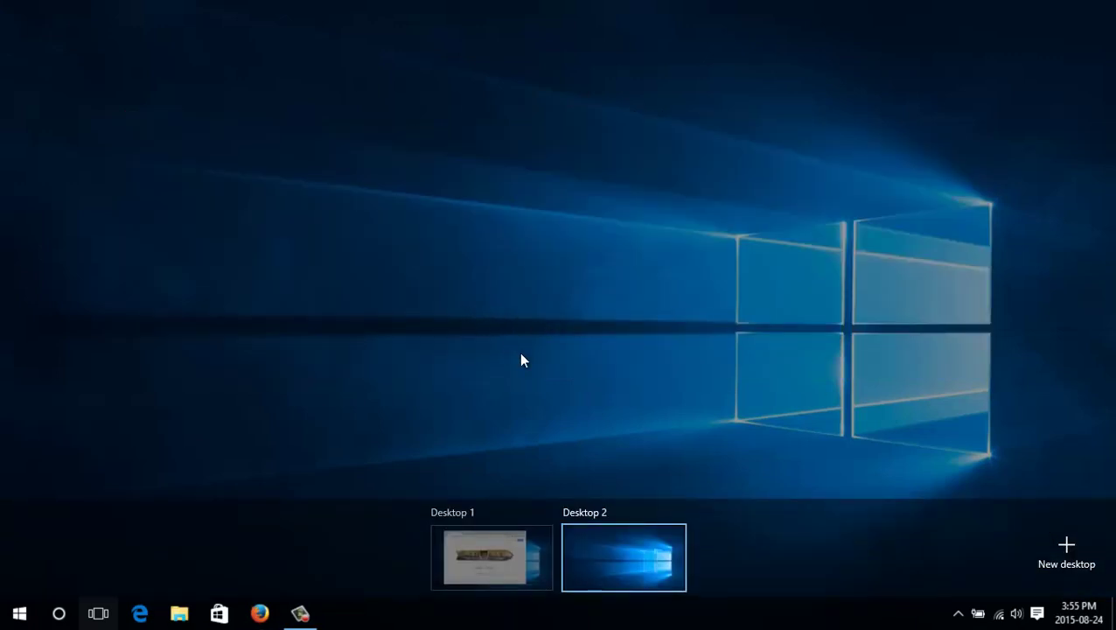
click(259, 377)
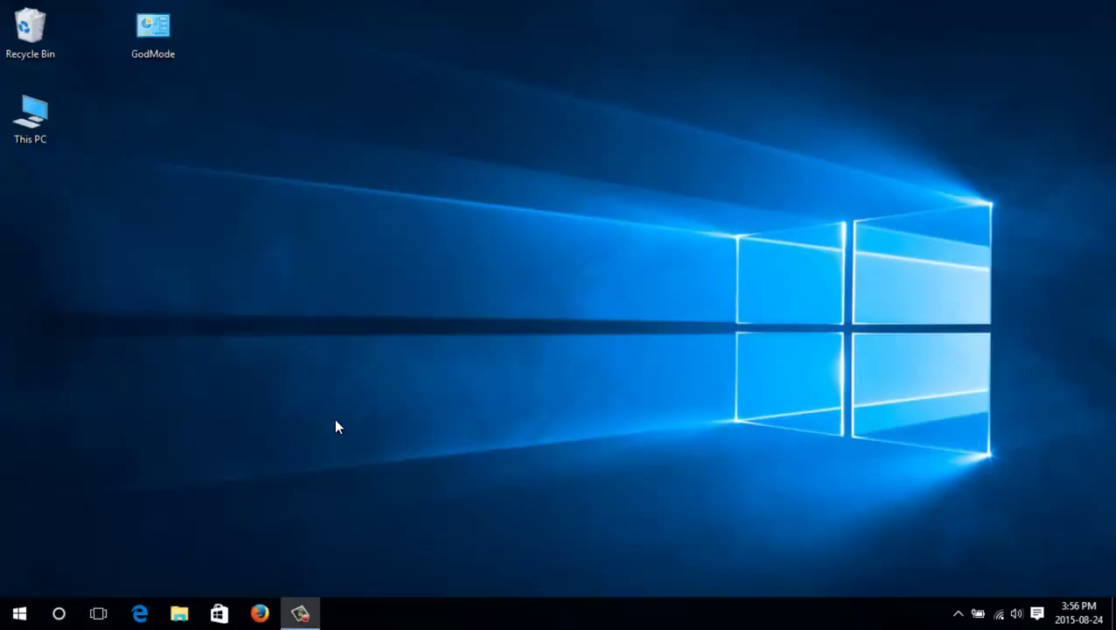
- Open the This PC window and launch Microsoft Edge on Desktop 2
click(27, 120)
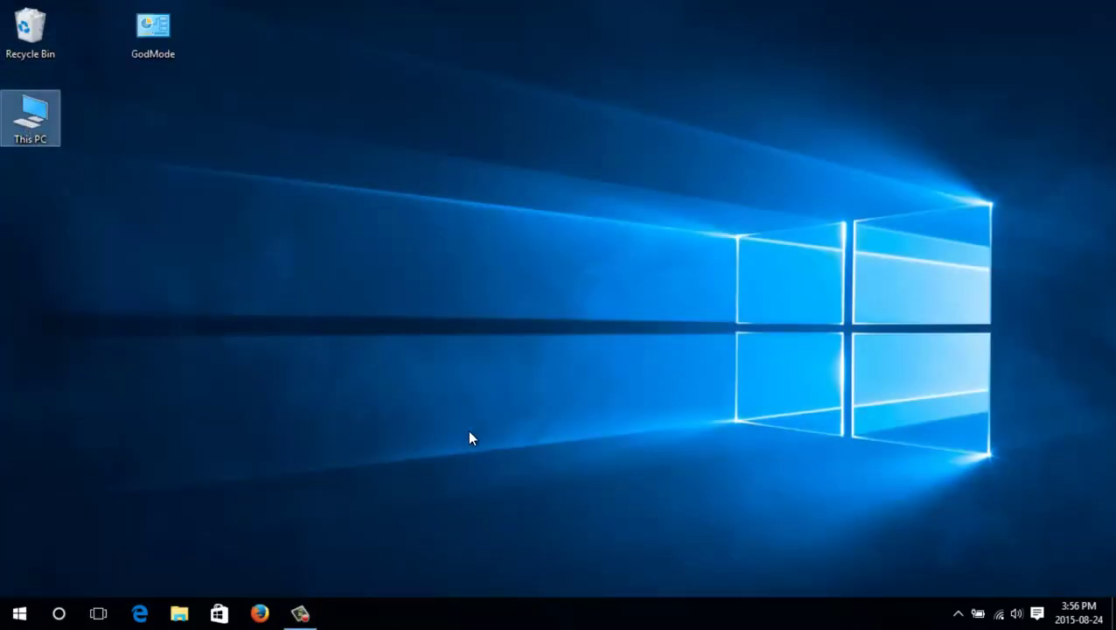
click(468, 444)
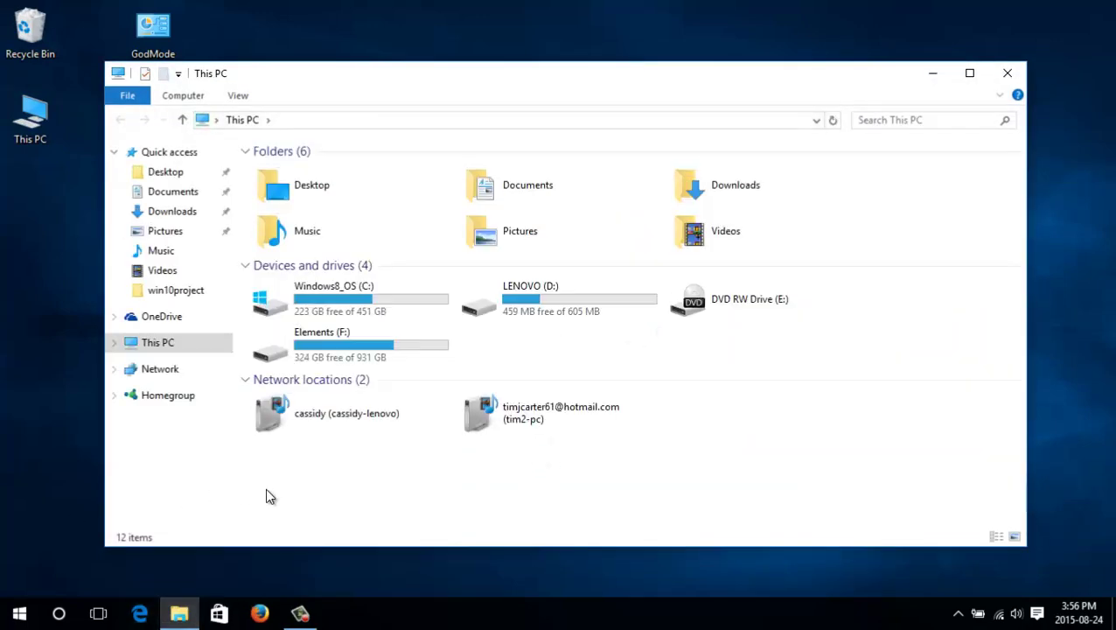
click(21, 616)
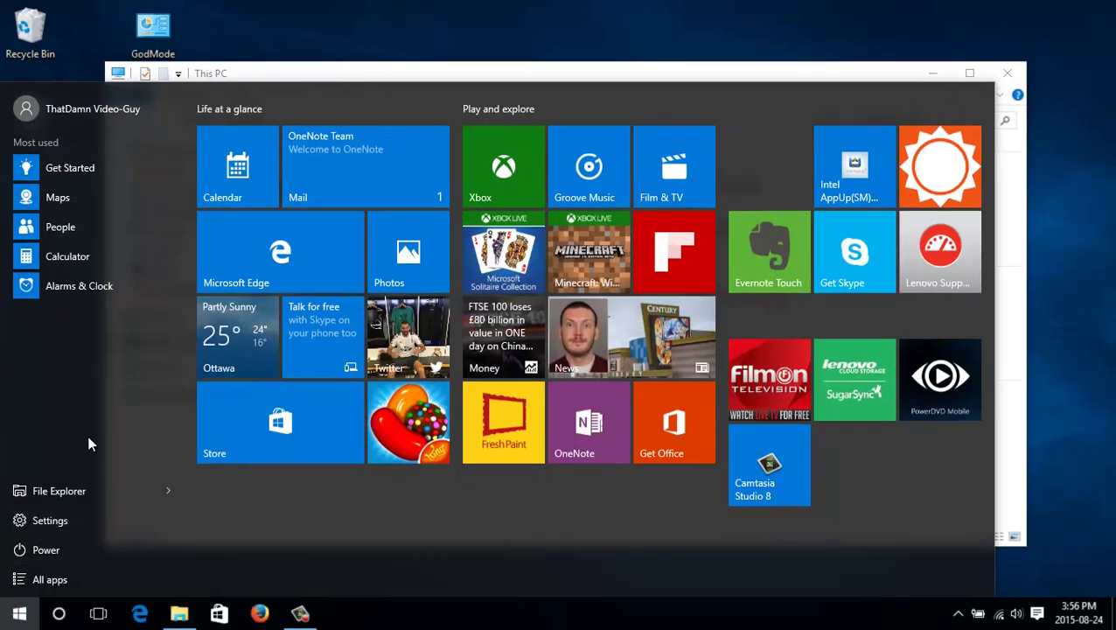
click(280, 251)
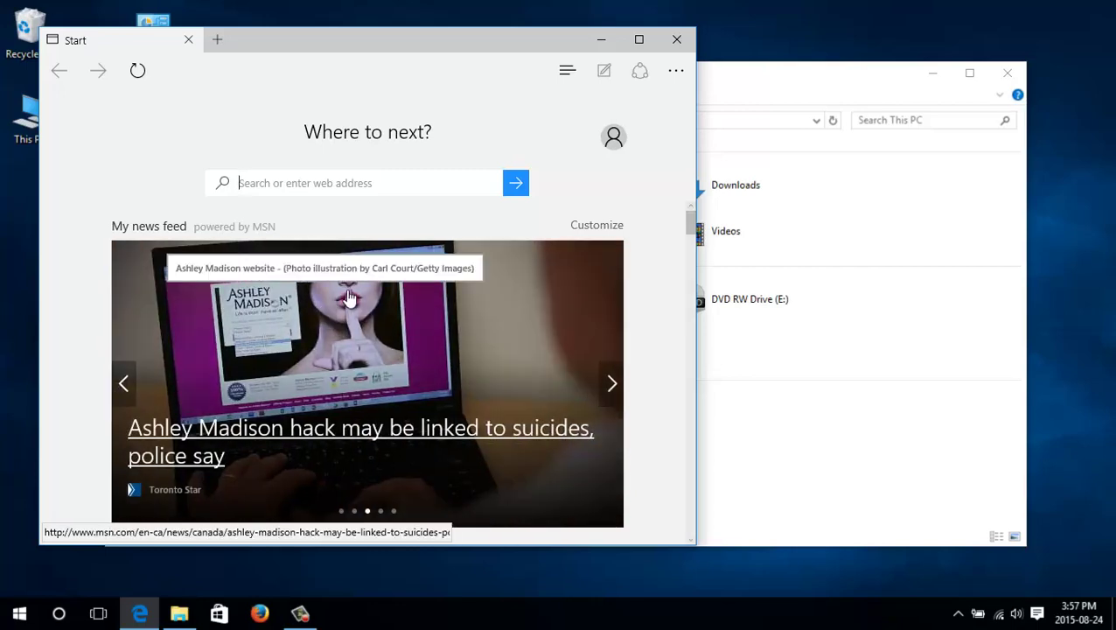
- Move the Firefox window from Desktop 1 to Desktop 2 and bring it to the front there
click(98, 613)
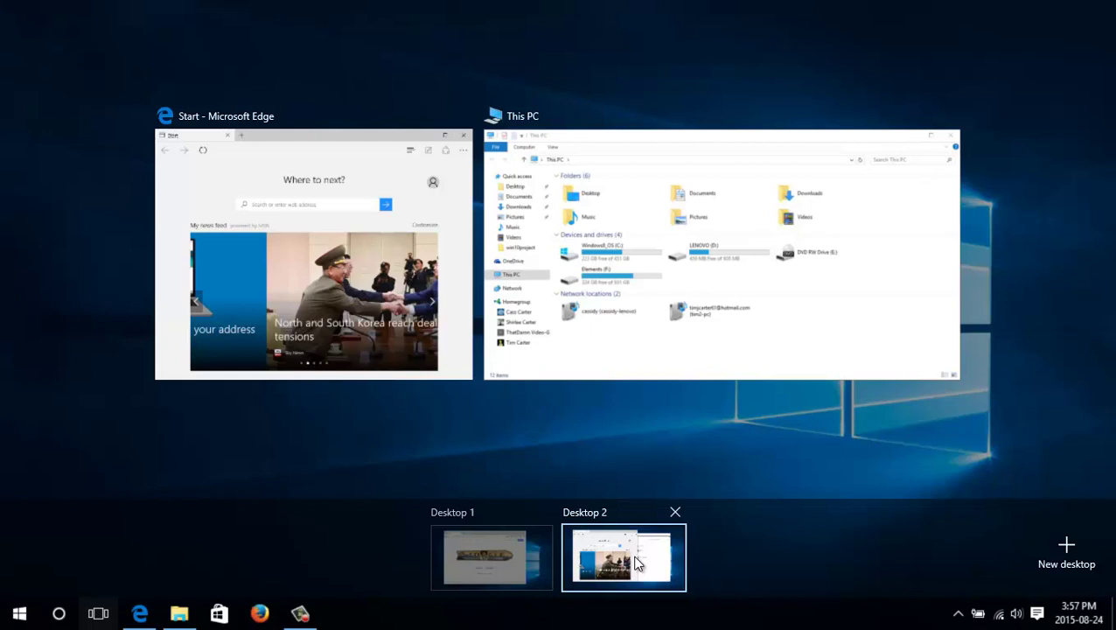
click(636, 565)
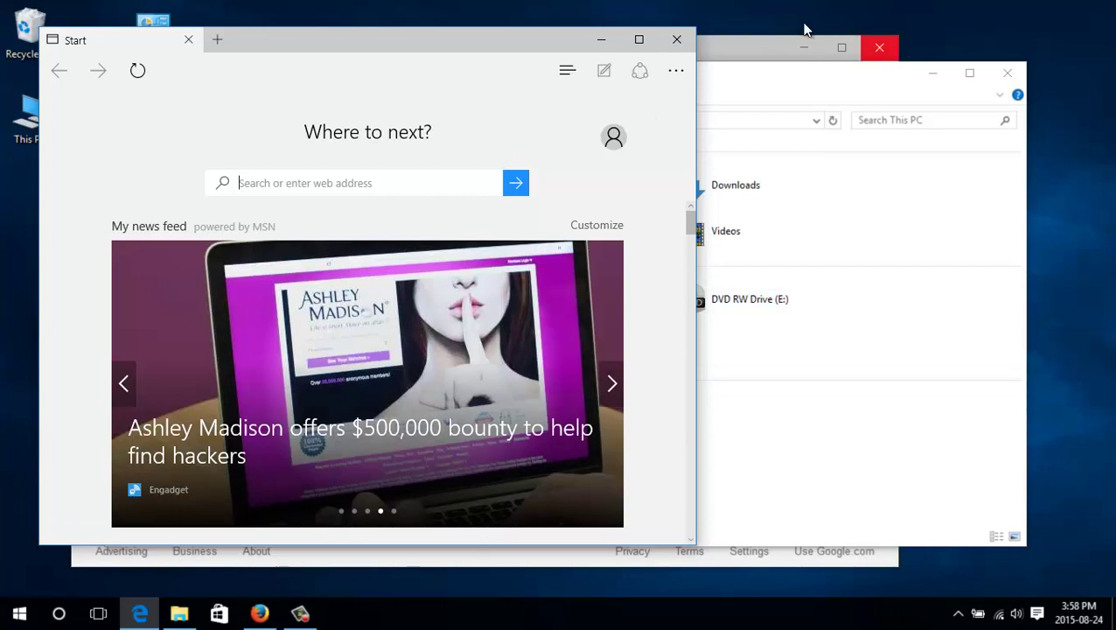
click(748, 48)
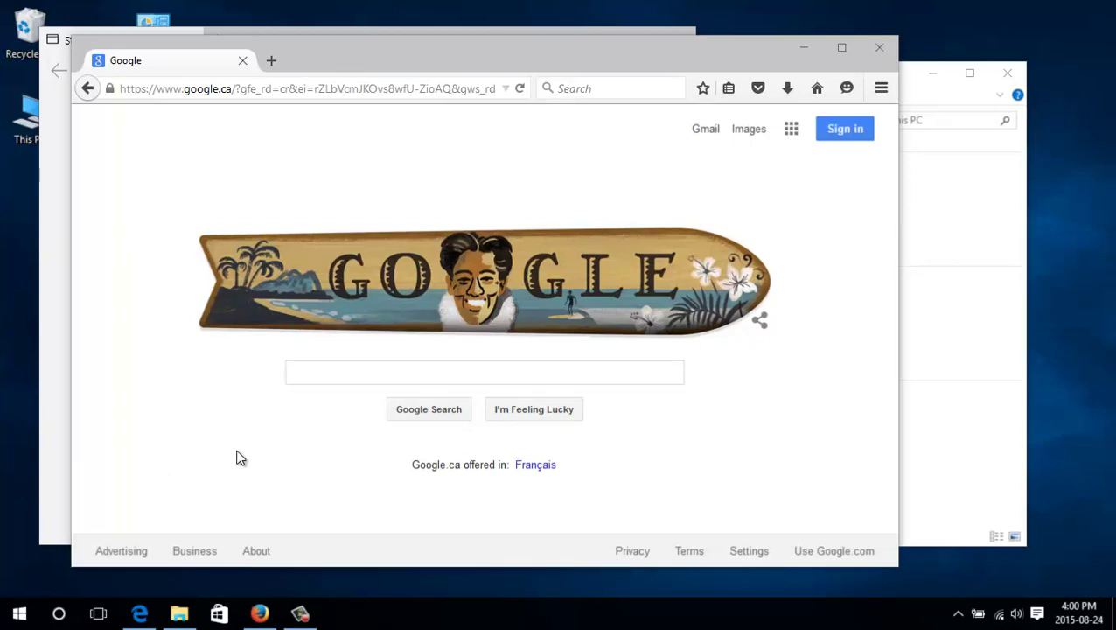
- Launch the Store, browse its home page and open the Netflix page from the top free apps
click(220, 616)
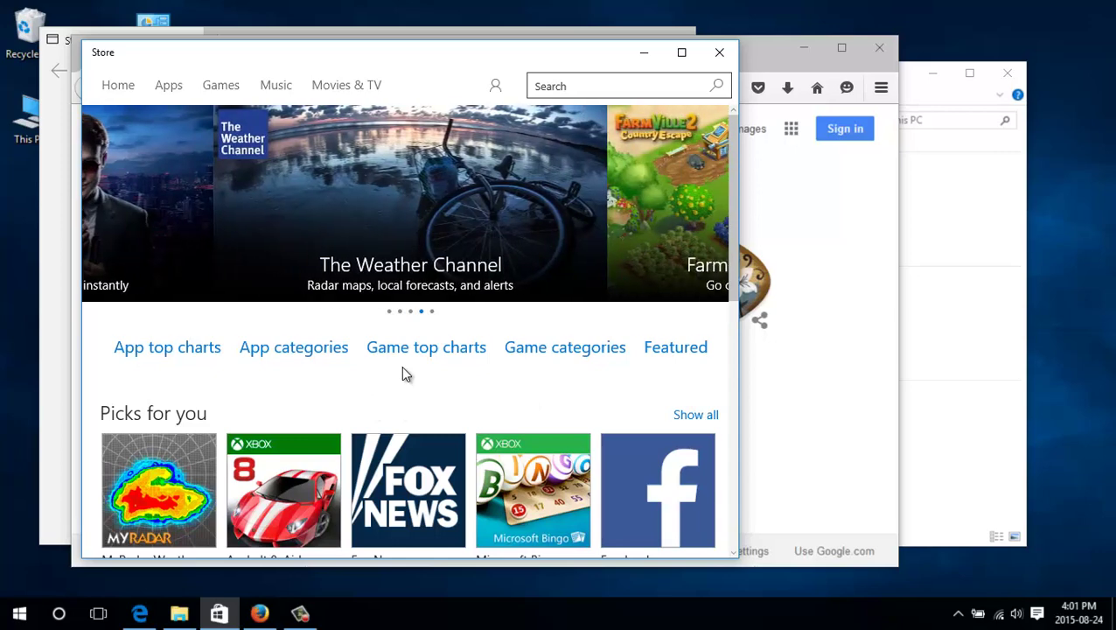
scroll(405, 362, down, 2)
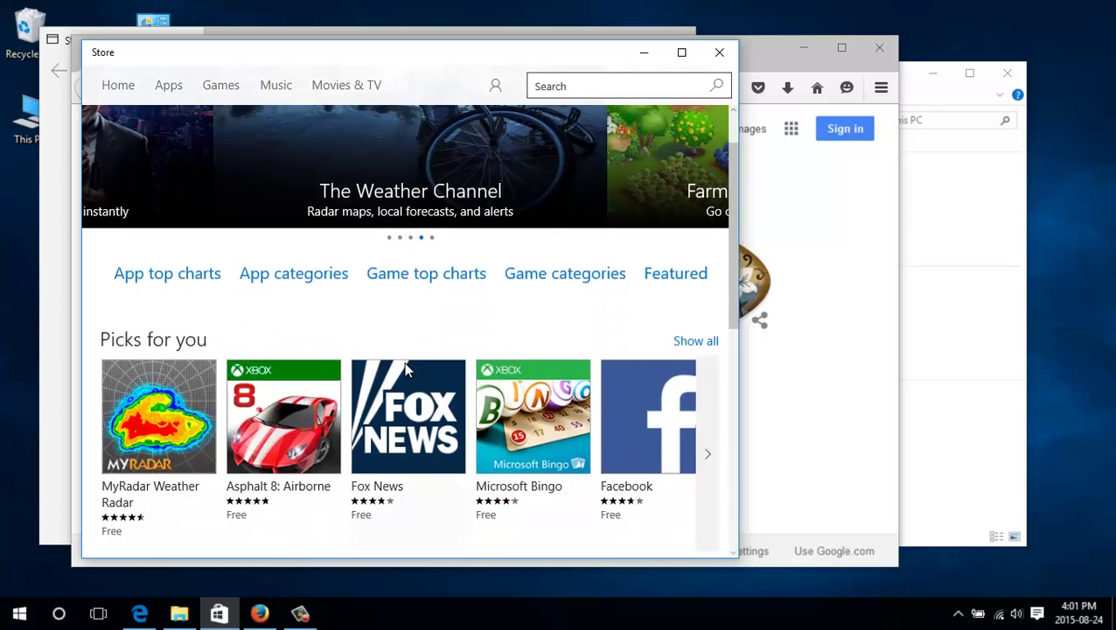
scroll(569, 478, down, 3)
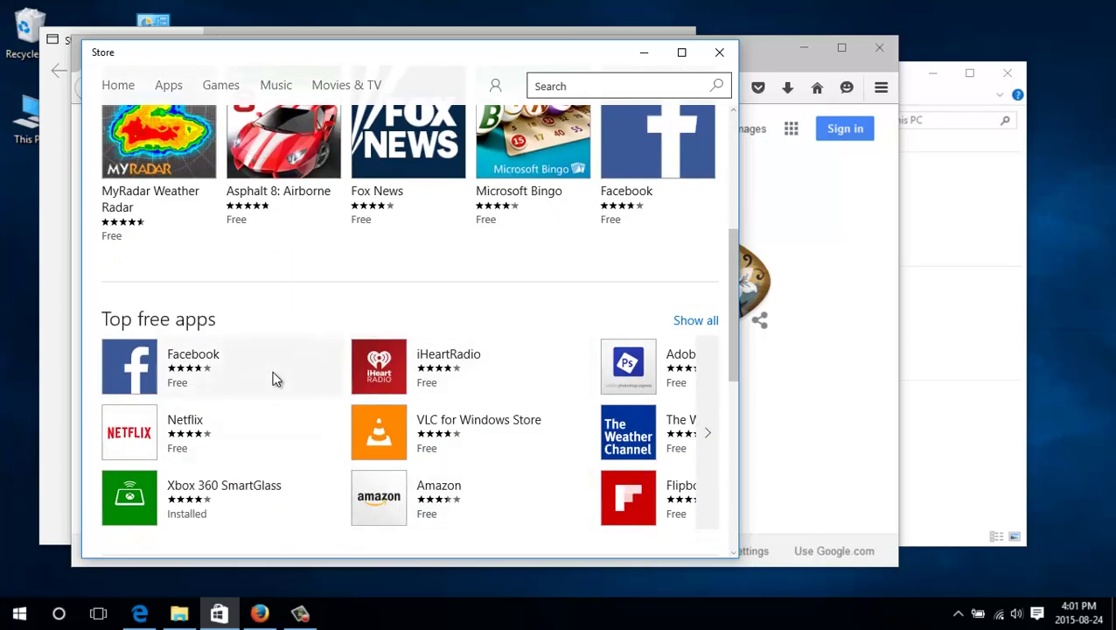
scroll(289, 378, down, 1)
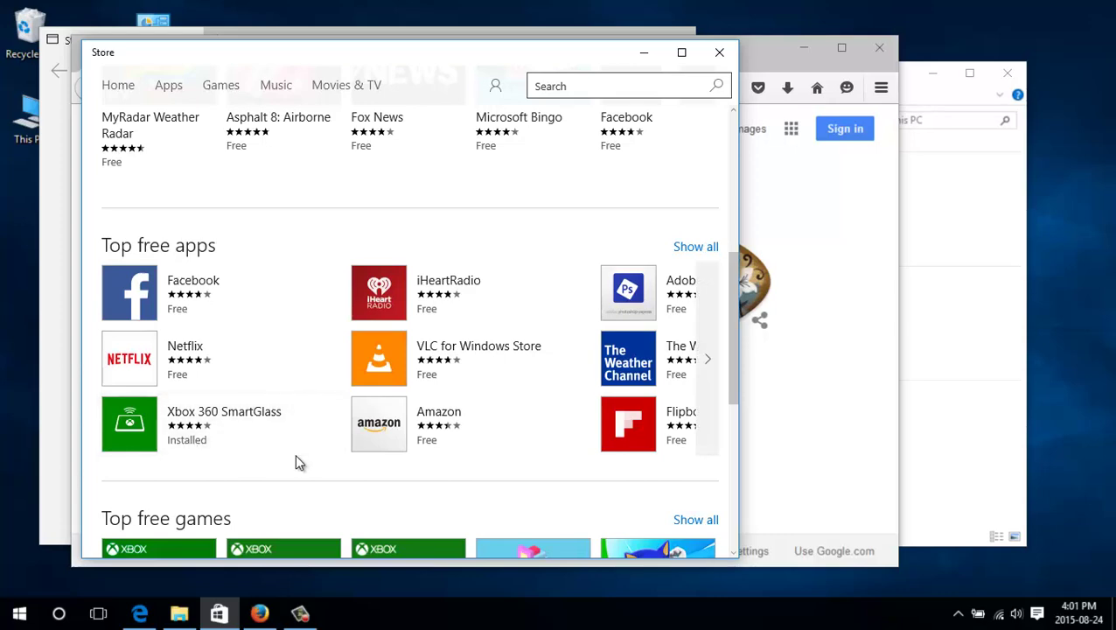
scroll(523, 412, up, 4)
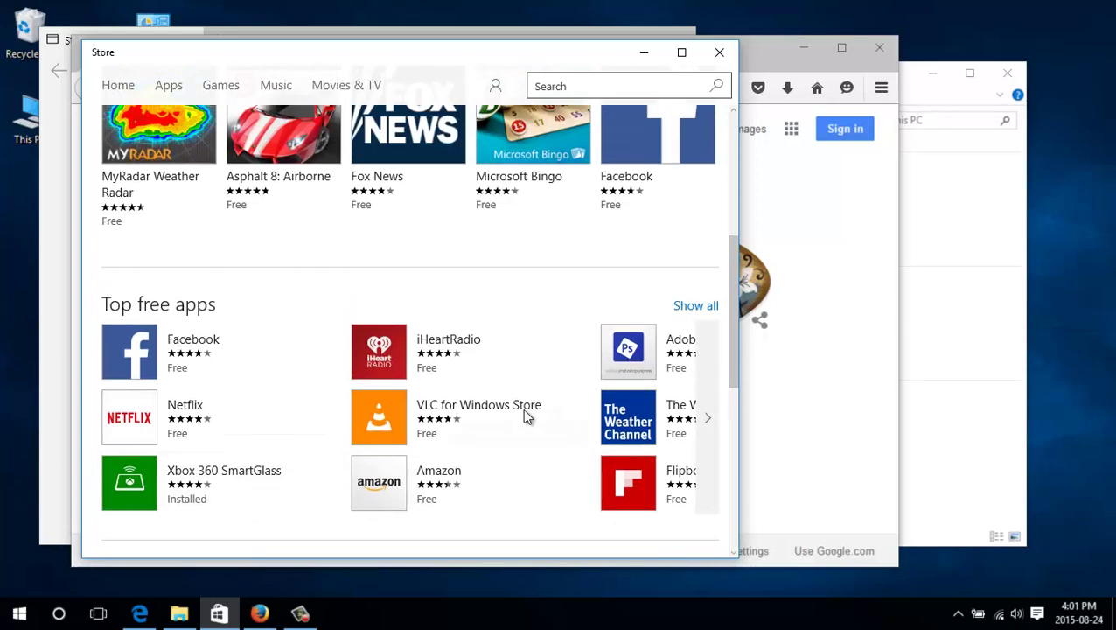
scroll(525, 418, up, 2)
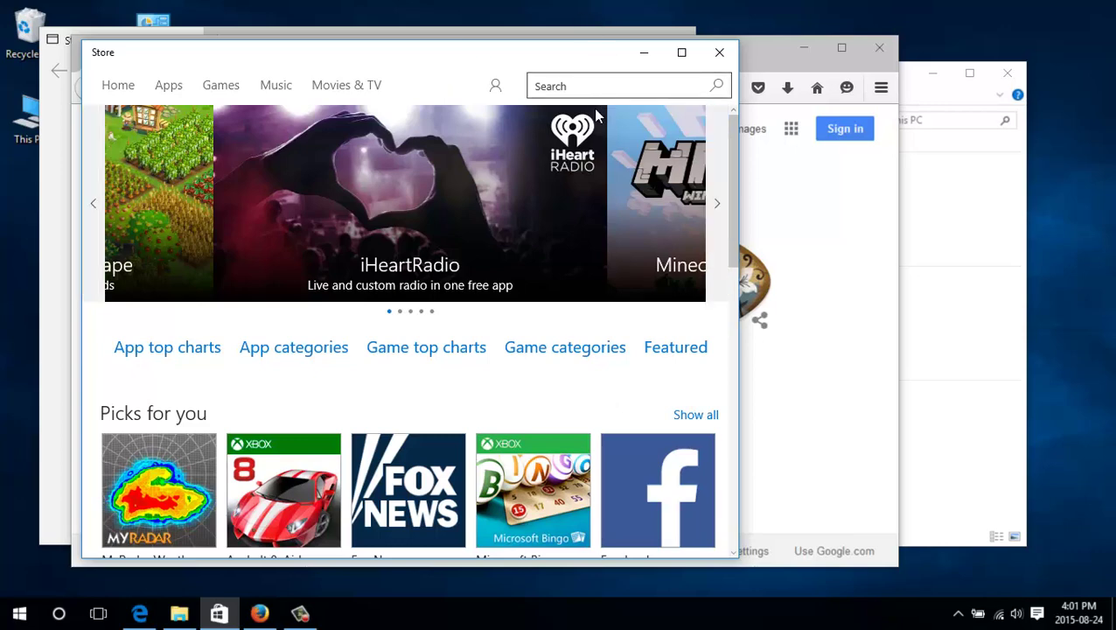
scroll(532, 220, down, 3)
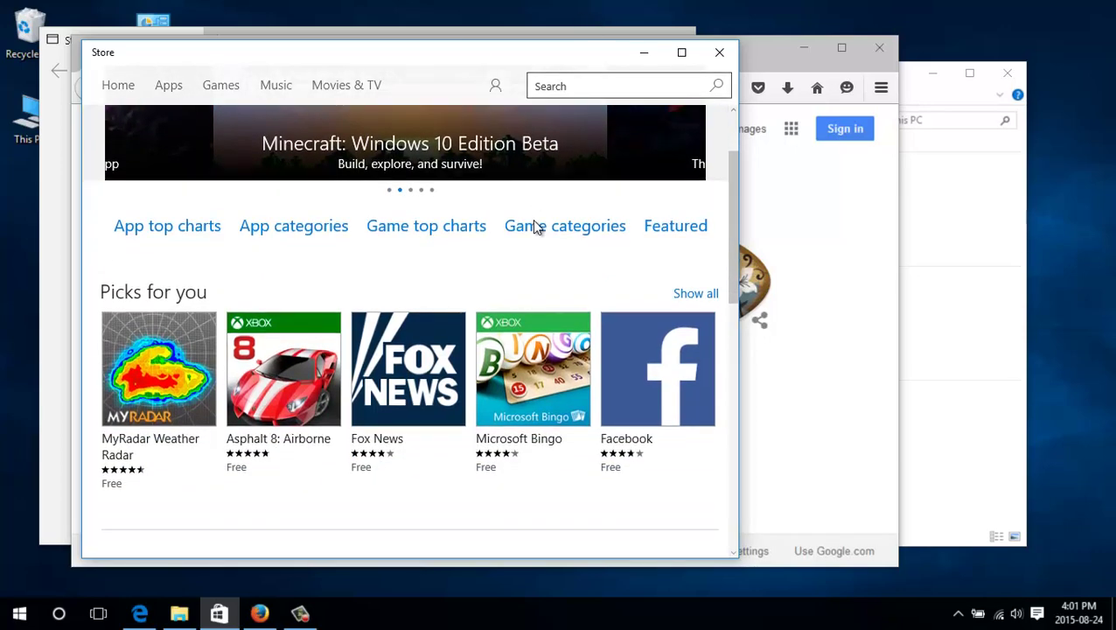
scroll(535, 226, down, 2)
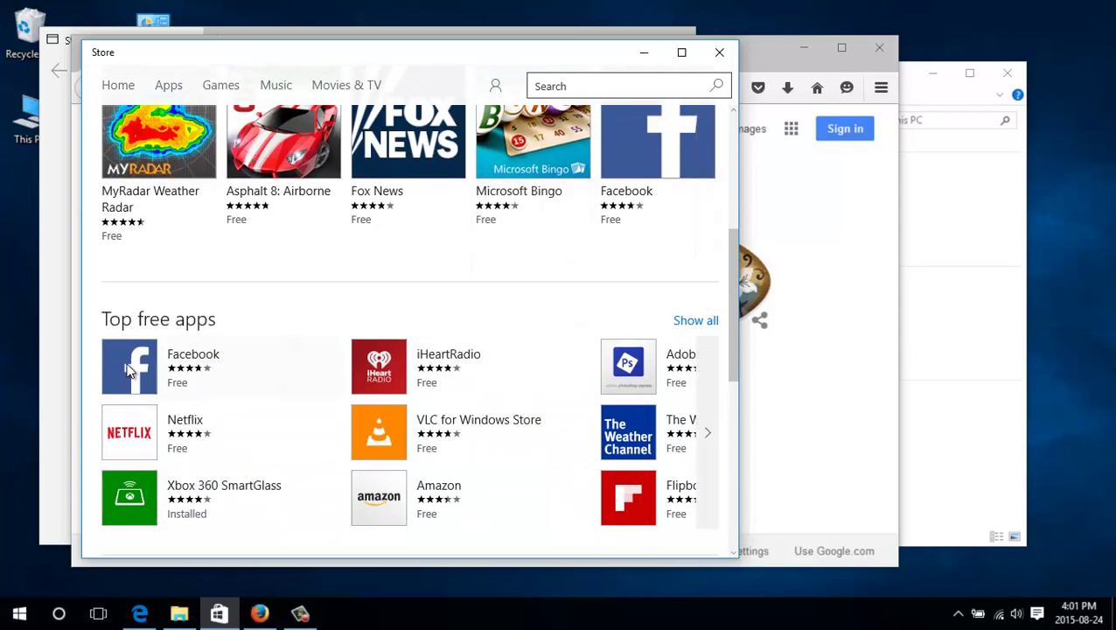
click(130, 424)
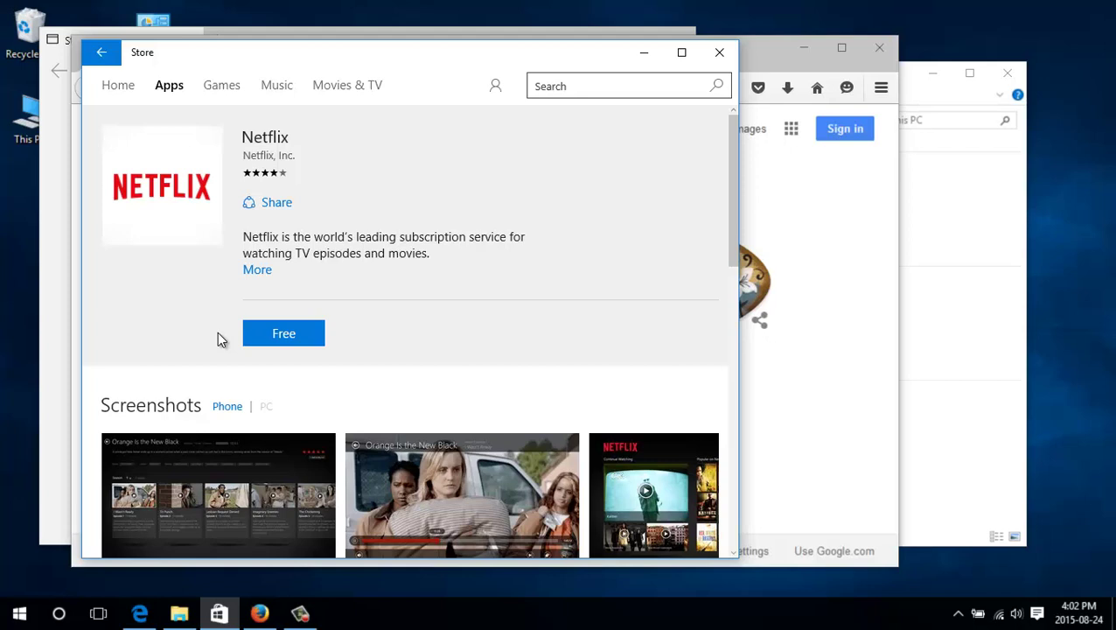
- Install the free Netflix app and look through its reviews and related apps on its page
click(283, 333)
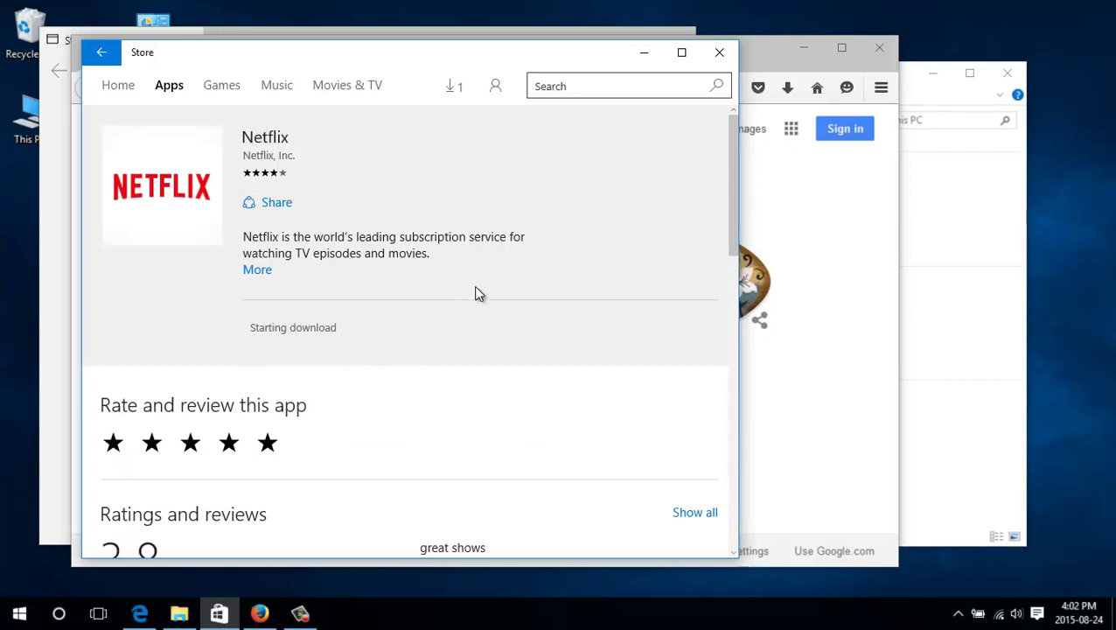
scroll(497, 297, down, 2)
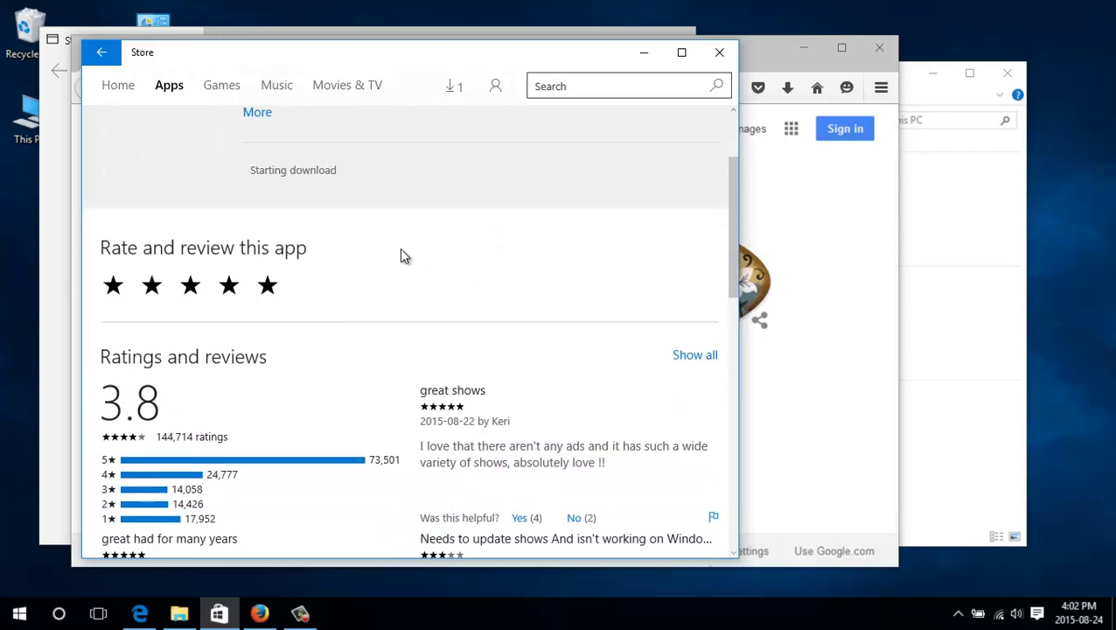
scroll(399, 250, down, 3)
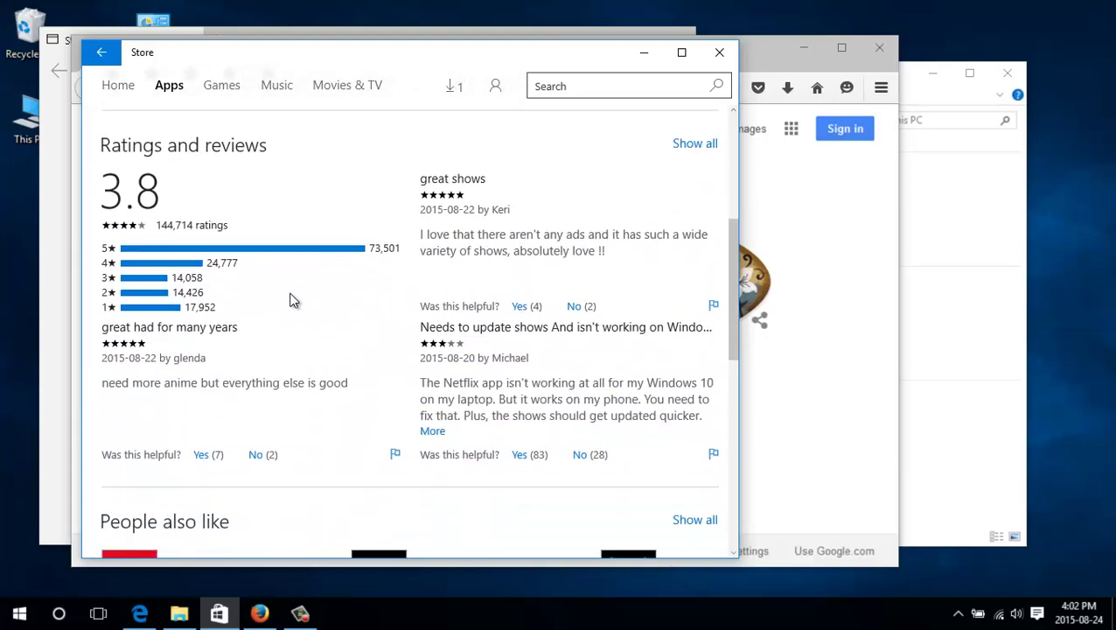
scroll(354, 318, down, 3)
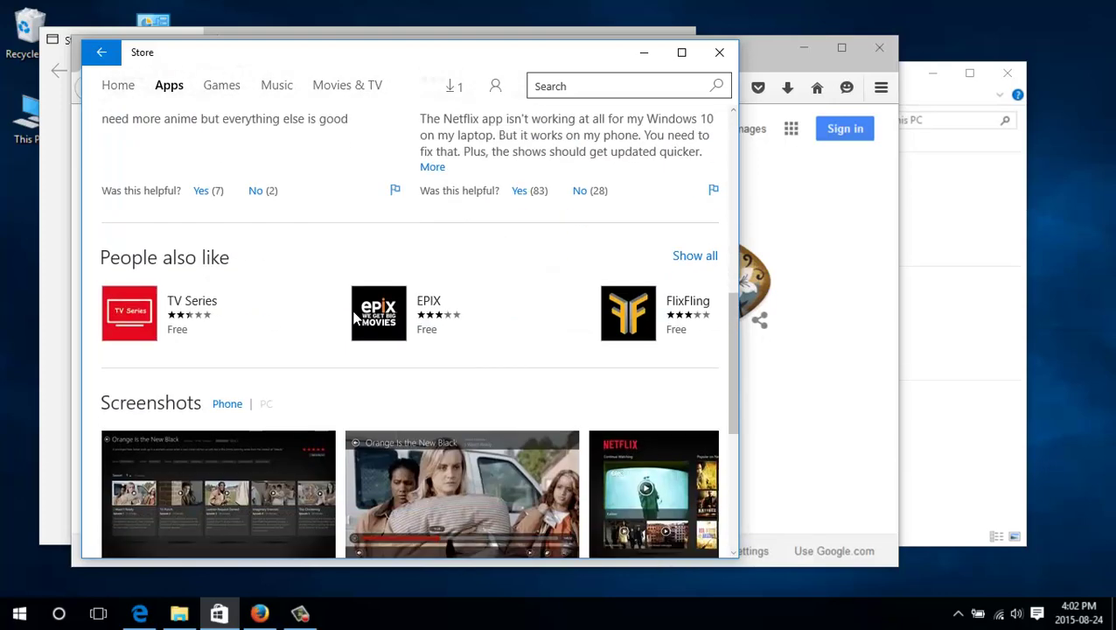
scroll(324, 304, up, 8)
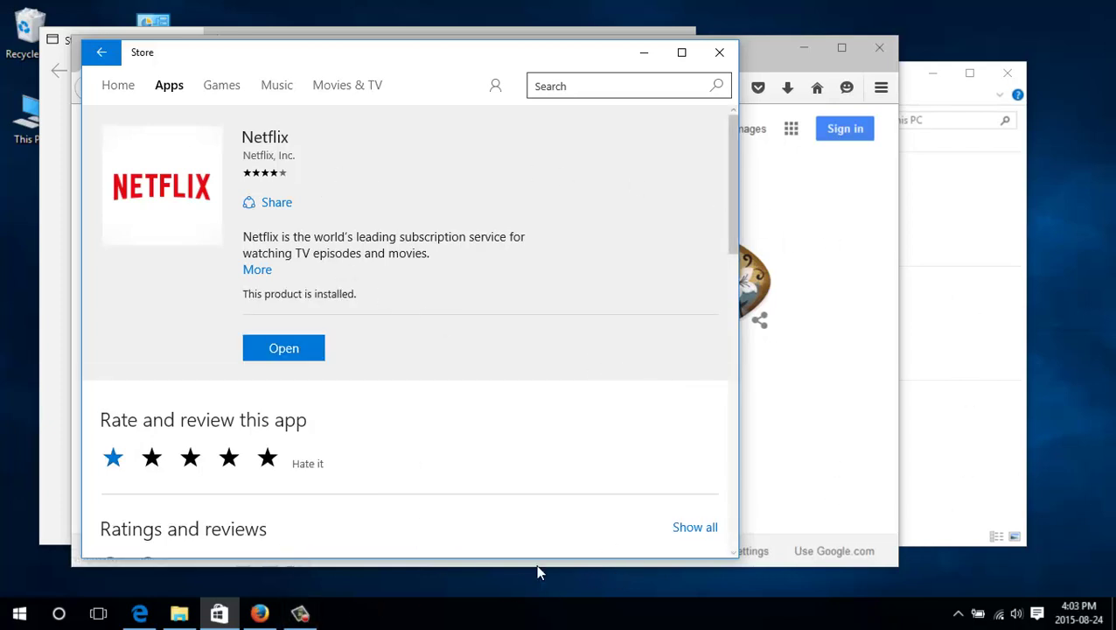
- Create a third virtual desktop and switch to it
click(99, 613)
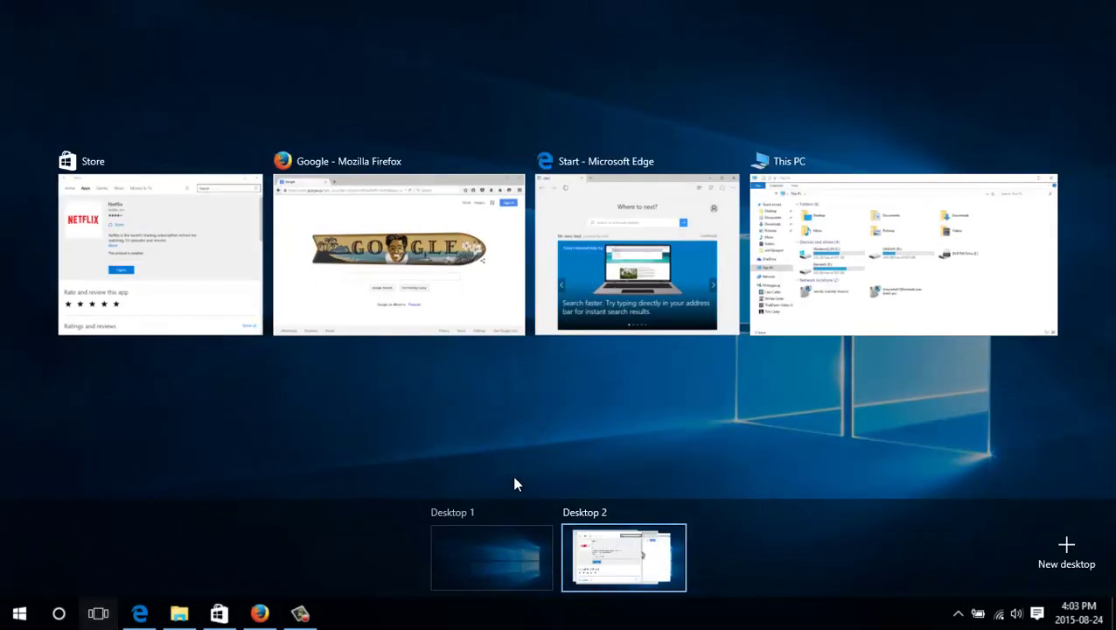
click(1069, 555)
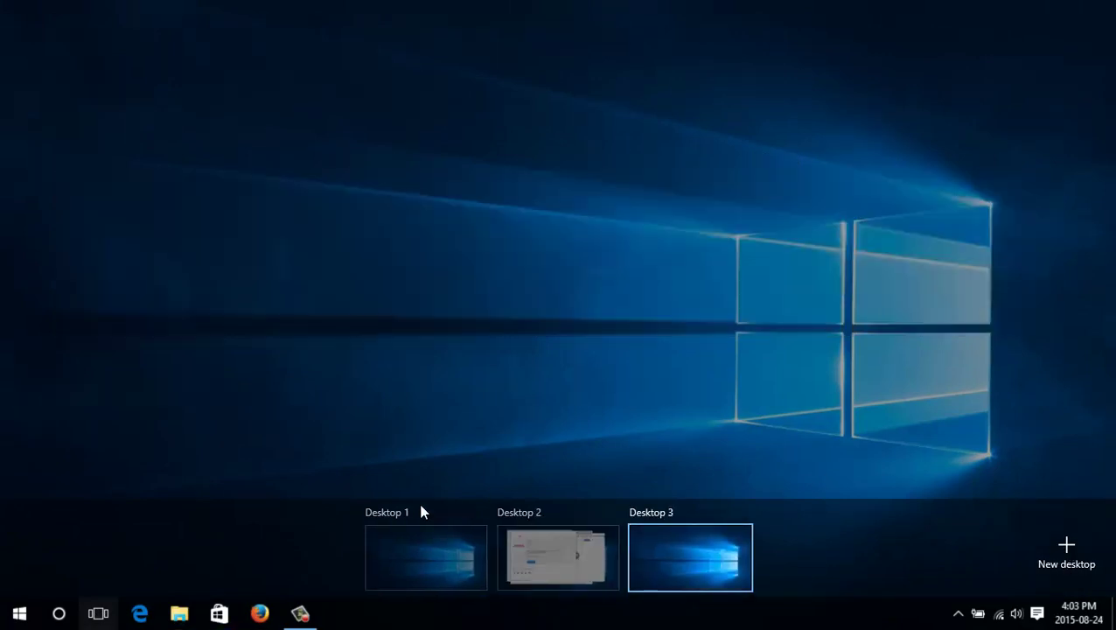
click(78, 442)
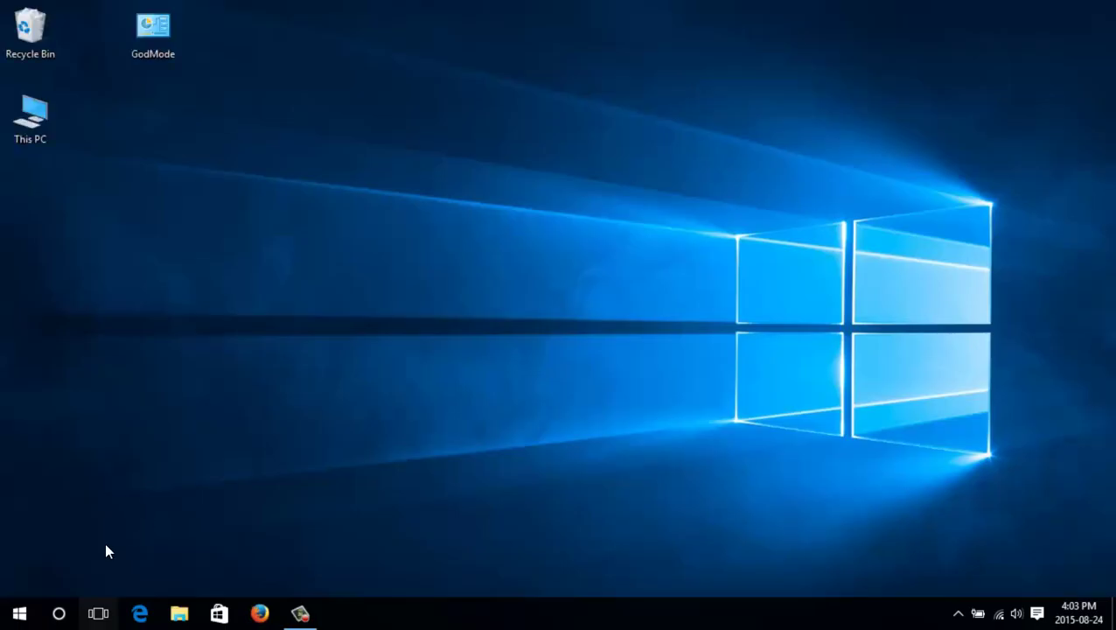
- Find Netflix in the list of all installed apps and pin it to the taskbar
click(19, 616)
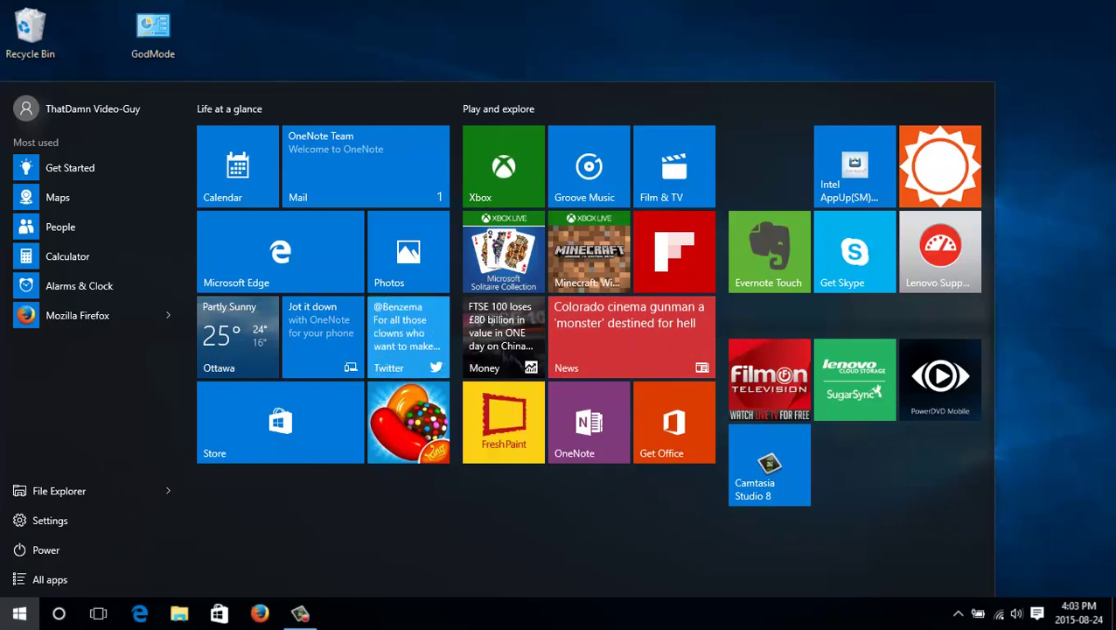
click(44, 579)
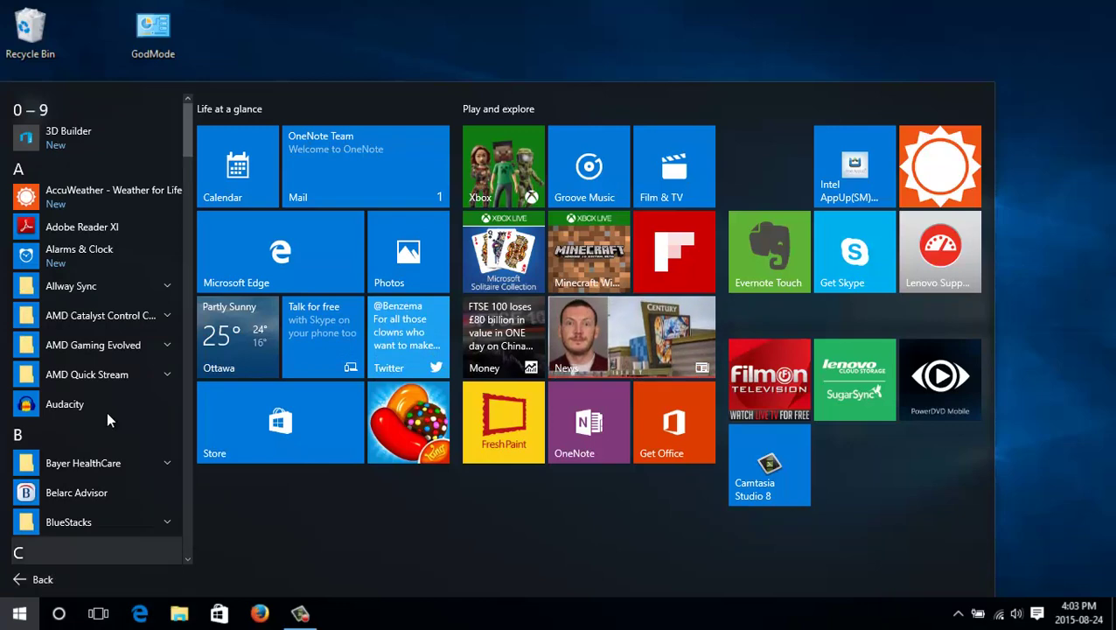
scroll(102, 402, down, 5)
scroll(105, 401, down, 10)
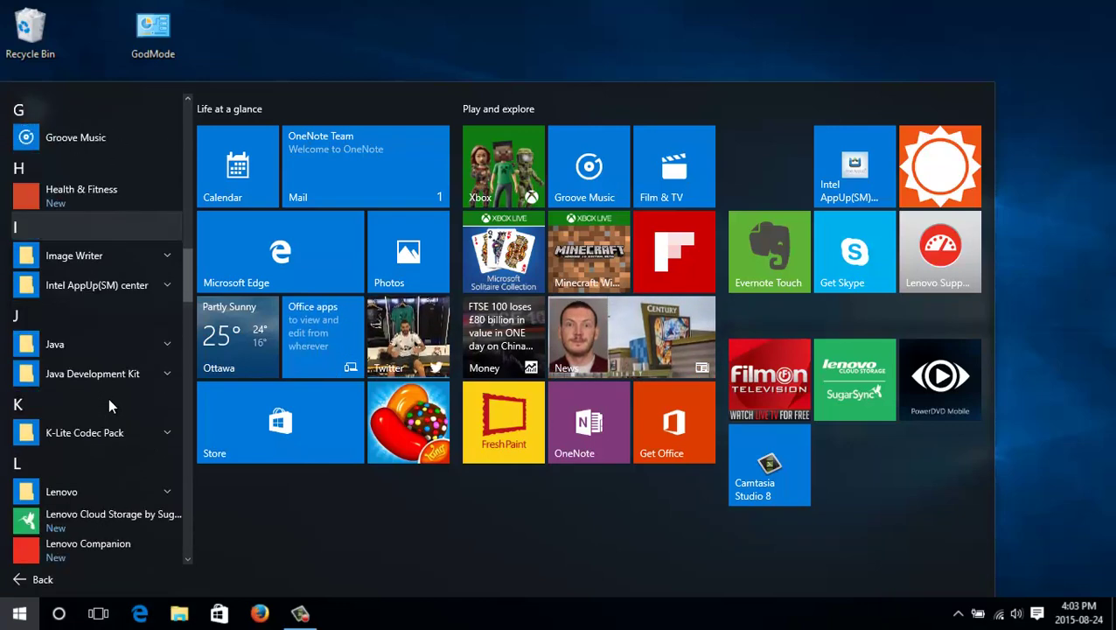
scroll(108, 398, down, 3)
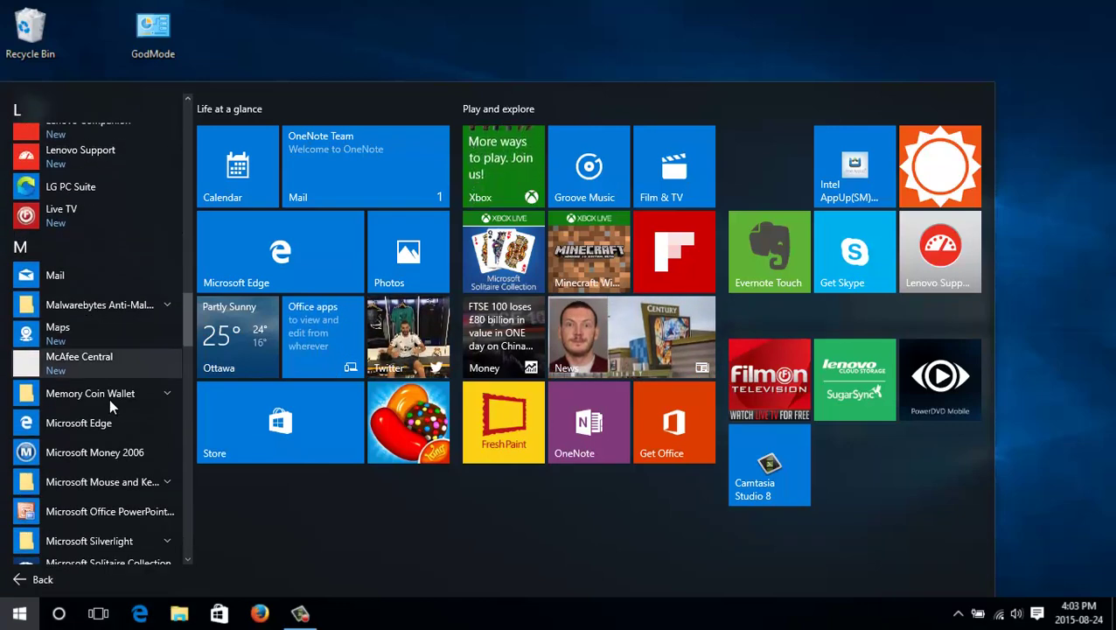
scroll(111, 398, down, 10)
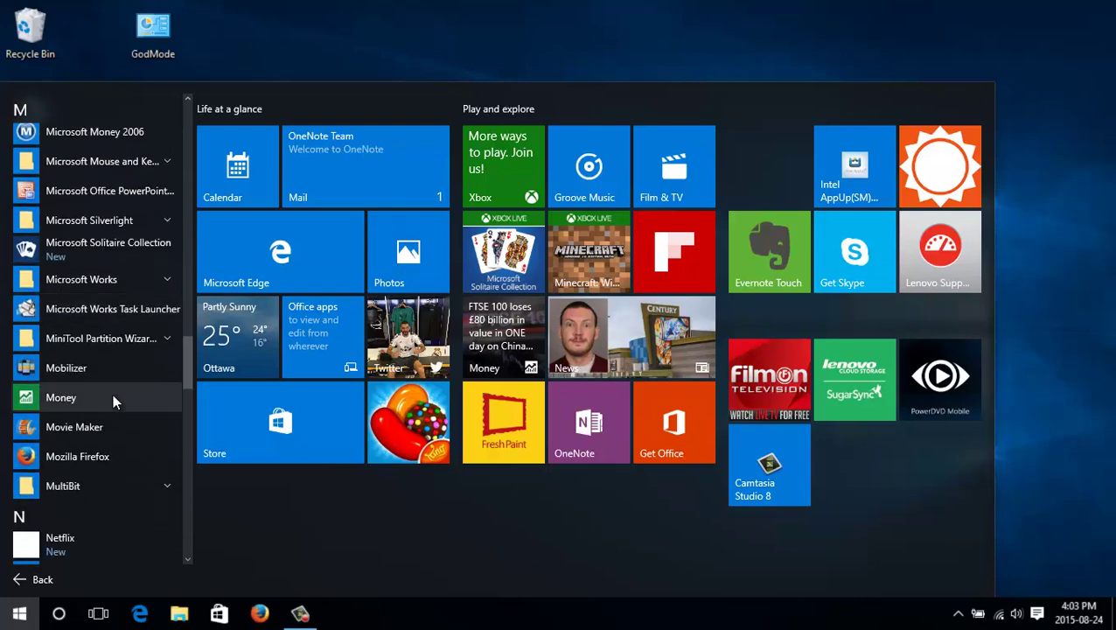
scroll(113, 395, down, 4)
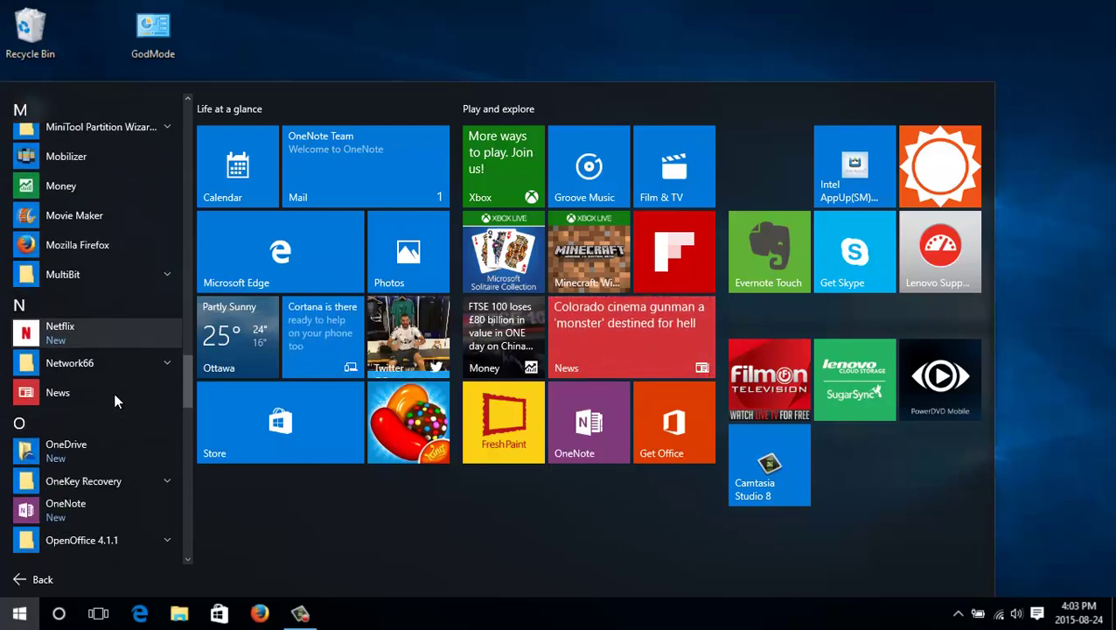
right_click(95, 325)
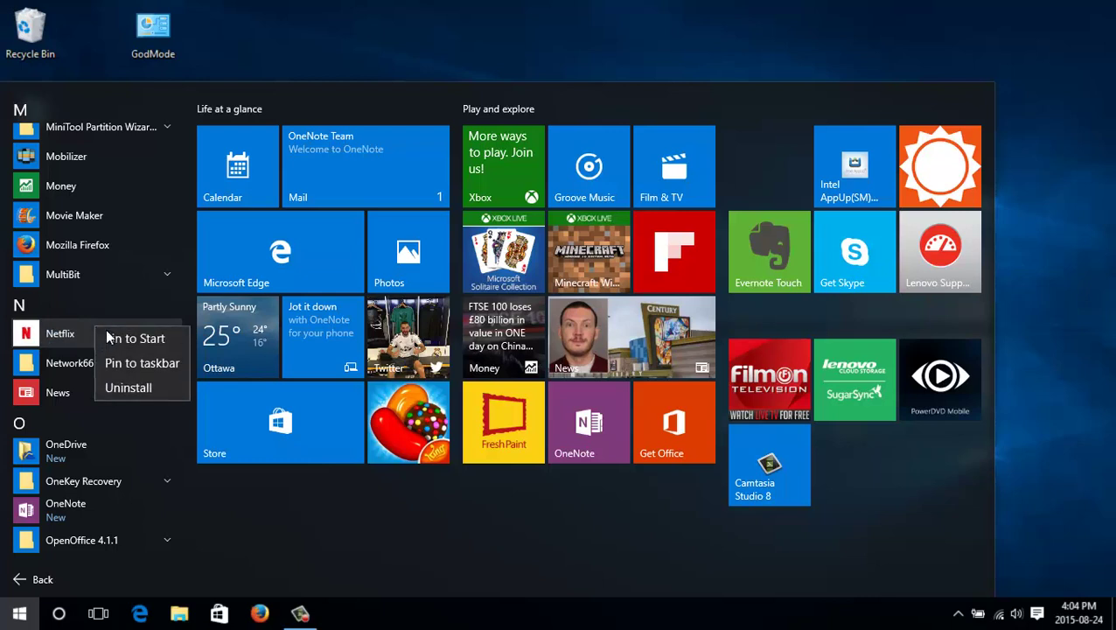
click(154, 363)
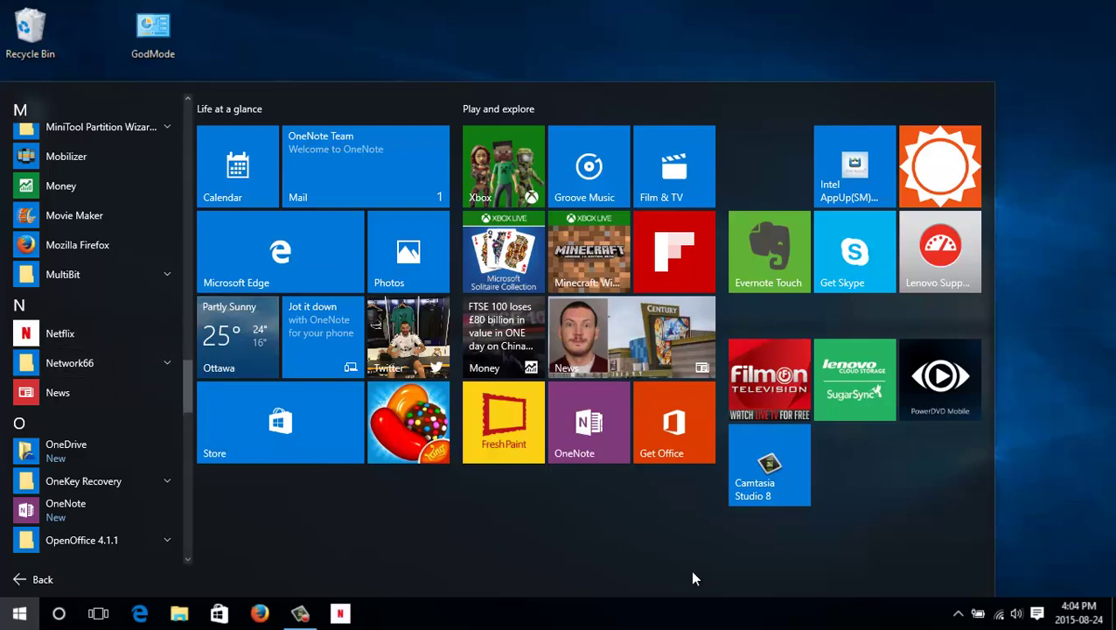
- Close the Start menu and launch the newly pinned Netflix app
click(1041, 488)
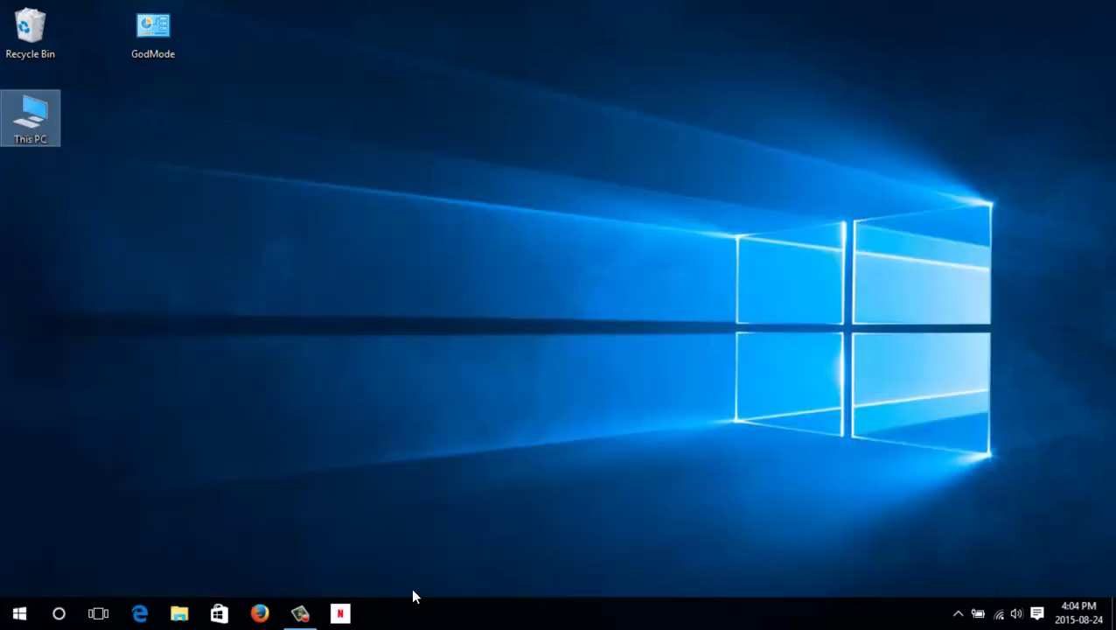
click(341, 615)
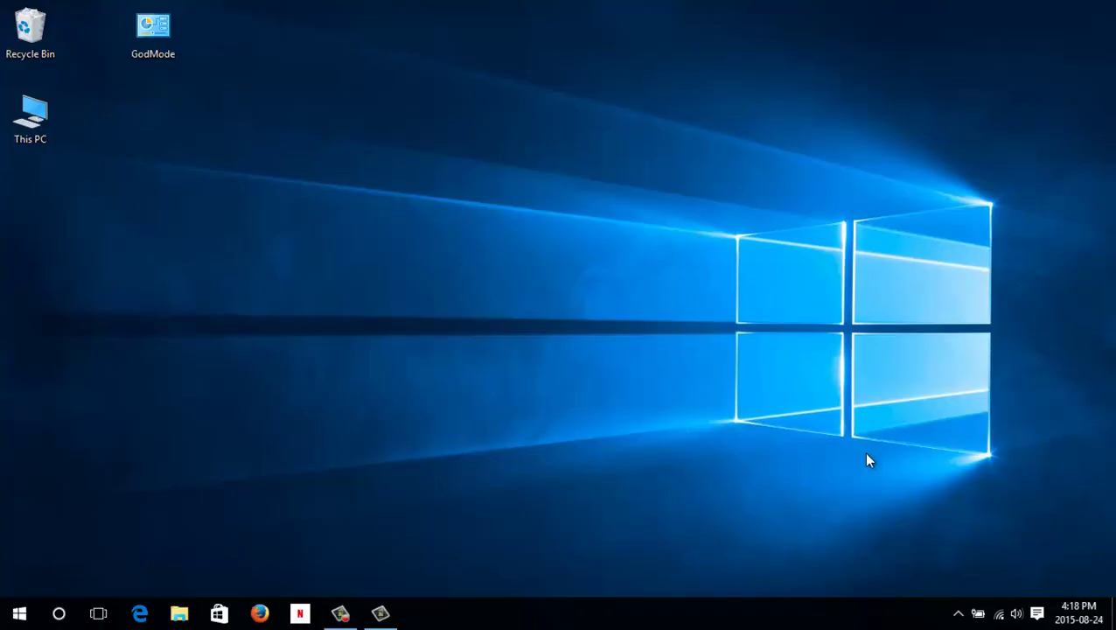
- Turn Quiet hours on and back off in the Action Center, and collapse the quick actions
click(1037, 615)
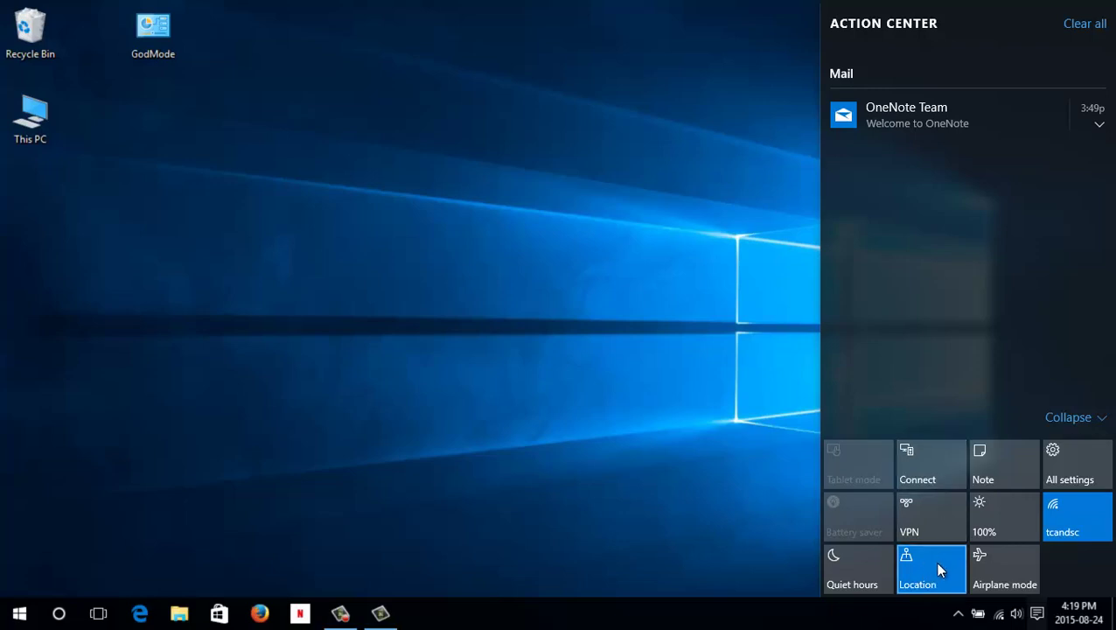
click(862, 567)
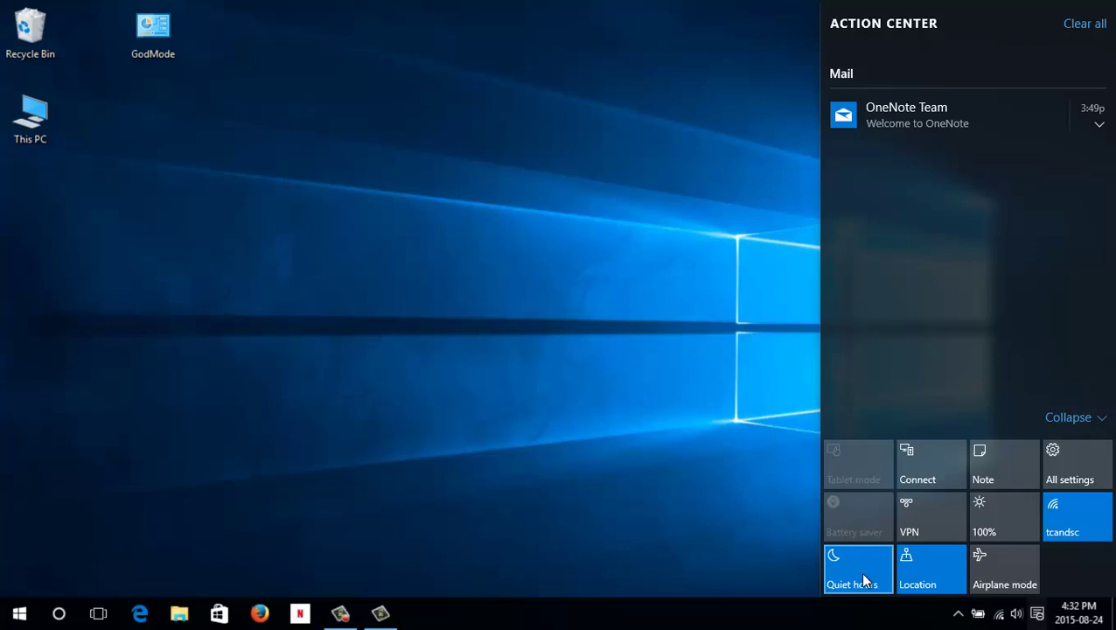
click(860, 576)
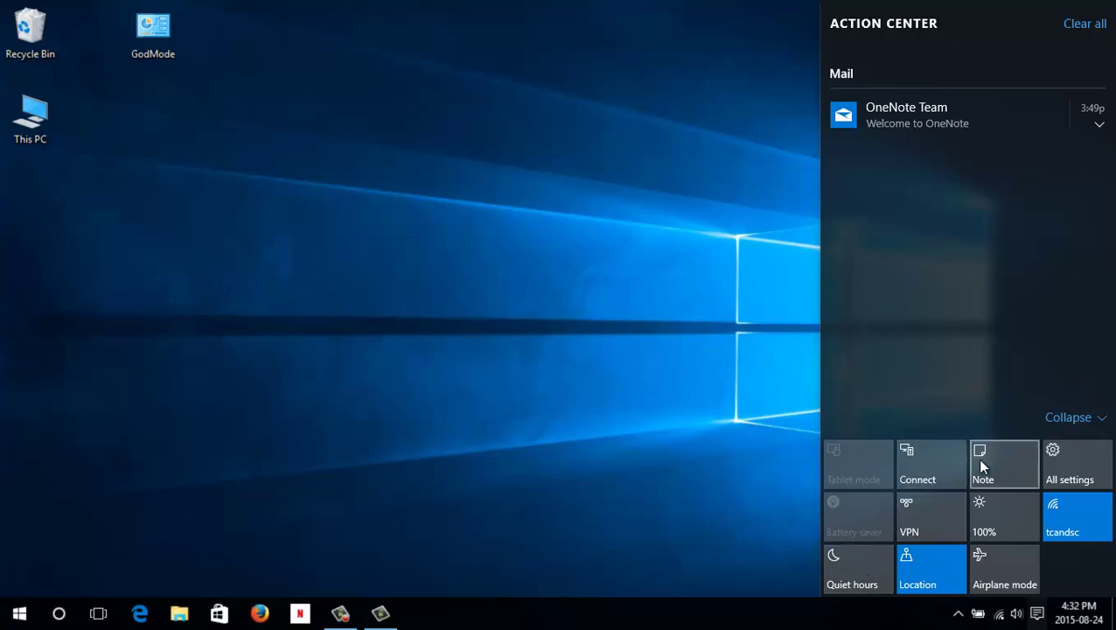
click(1099, 420)
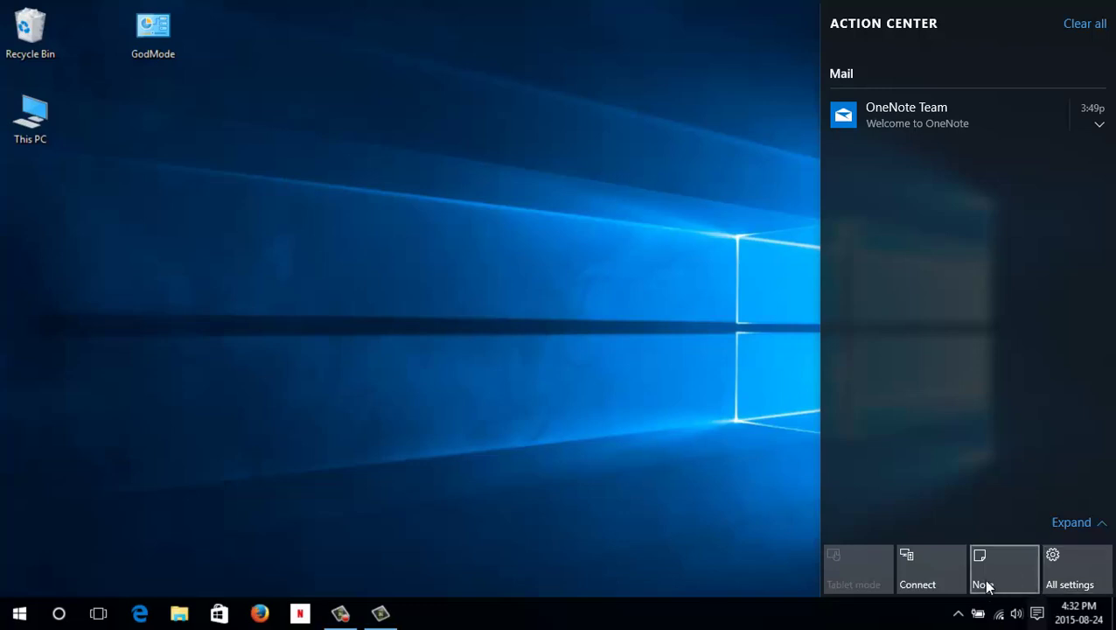
- In the System notification settings, assign Note to the first quick action in place of Tablet mode and close Settings
click(1076, 582)
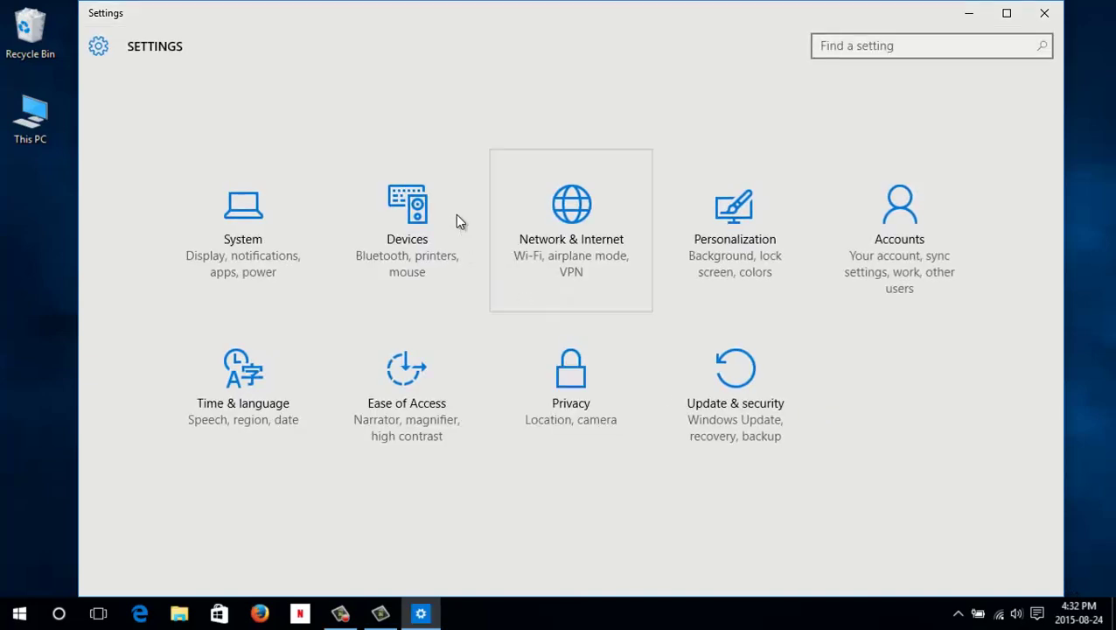
click(217, 211)
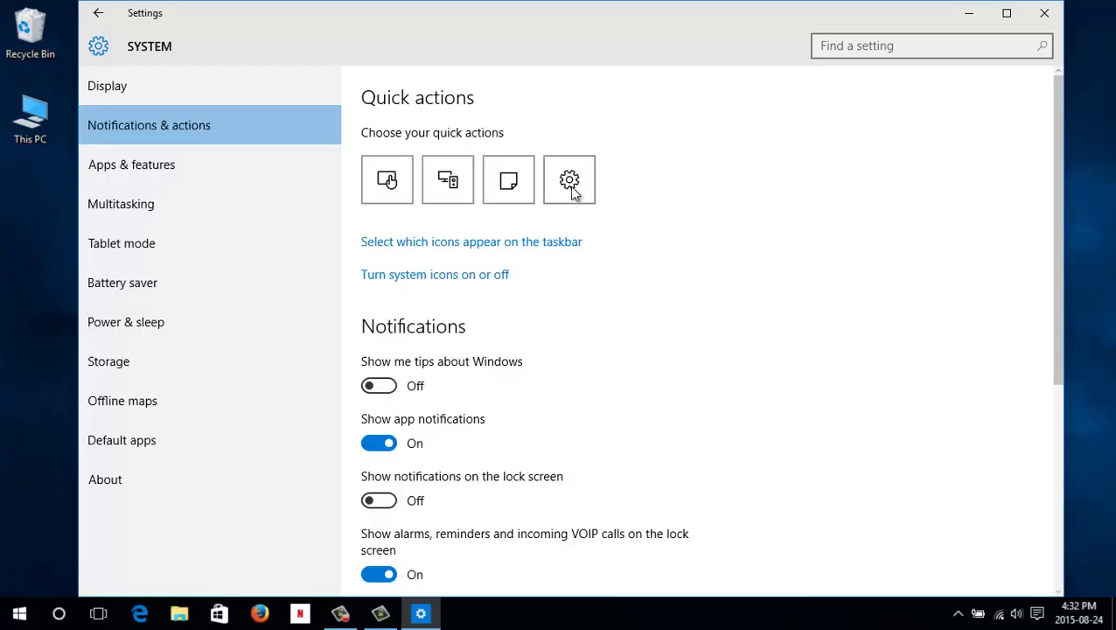
click(392, 180)
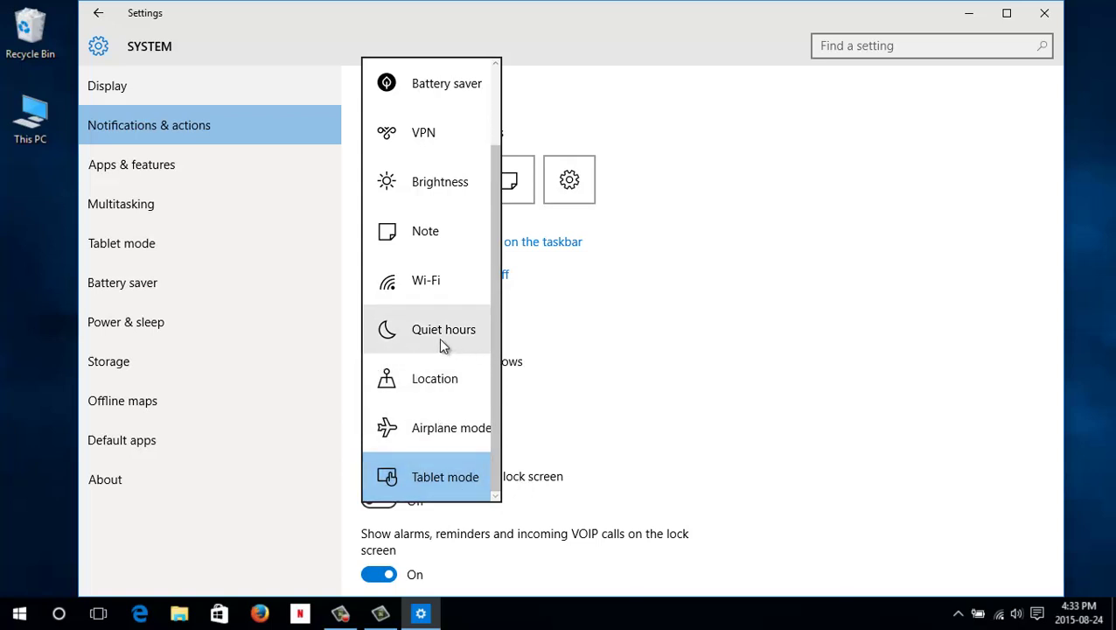
click(449, 241)
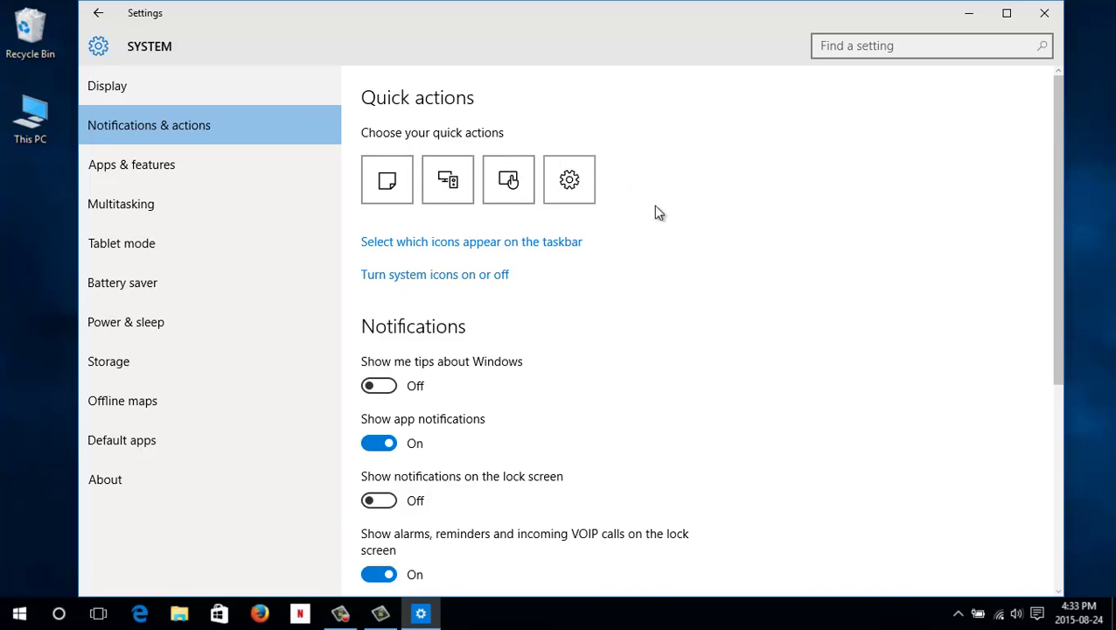
click(1044, 12)
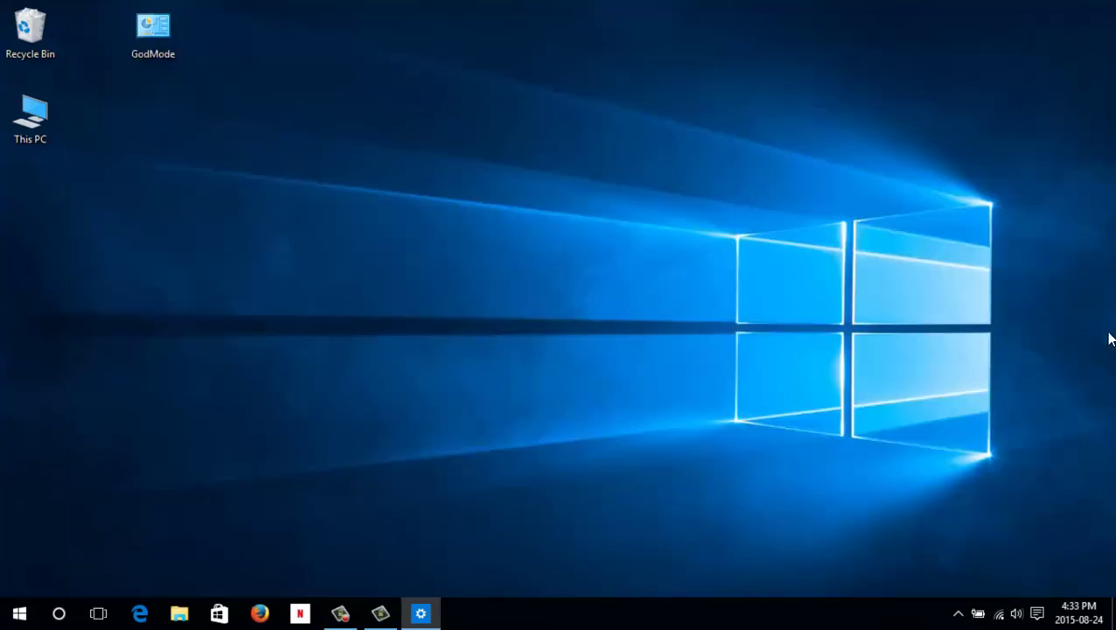
- Check the order of the quick actions in the expanded Action Center and close it
click(1037, 616)
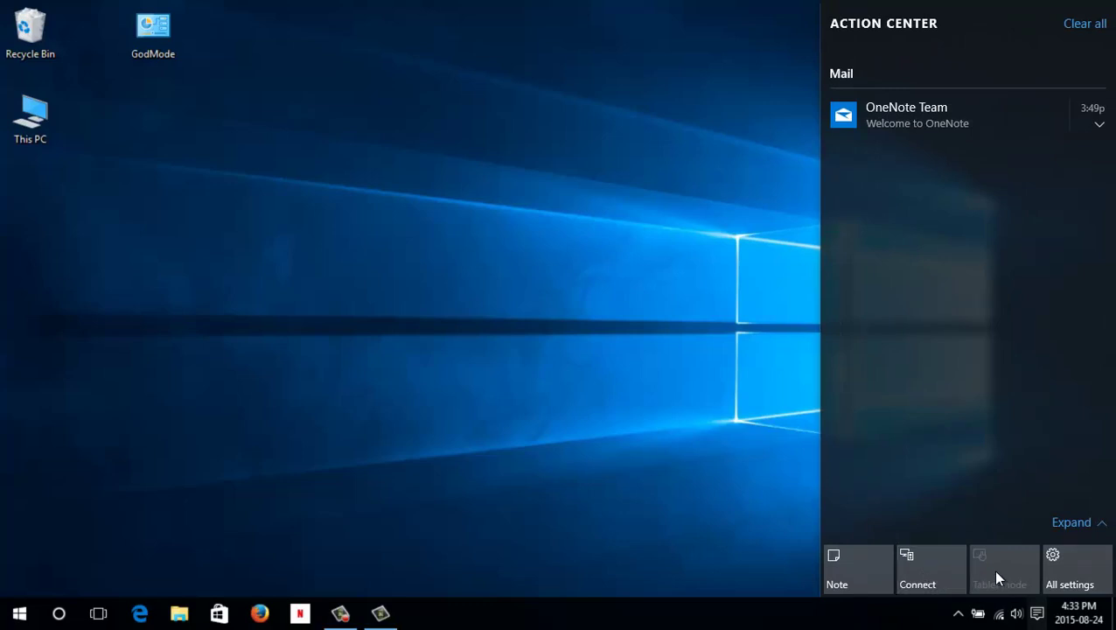
click(1100, 524)
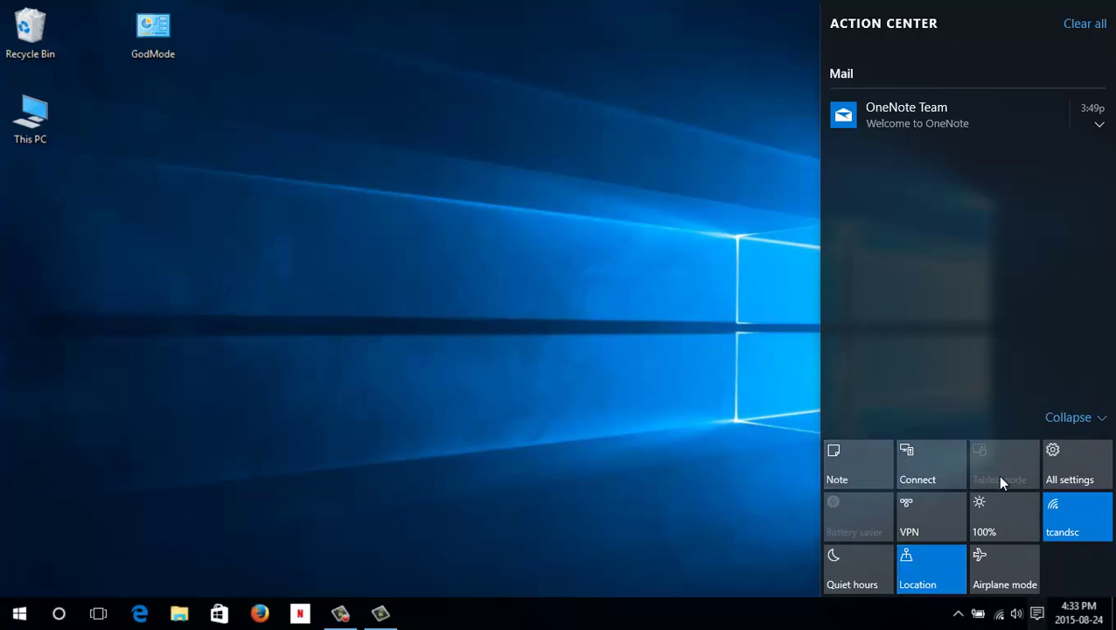
click(774, 268)
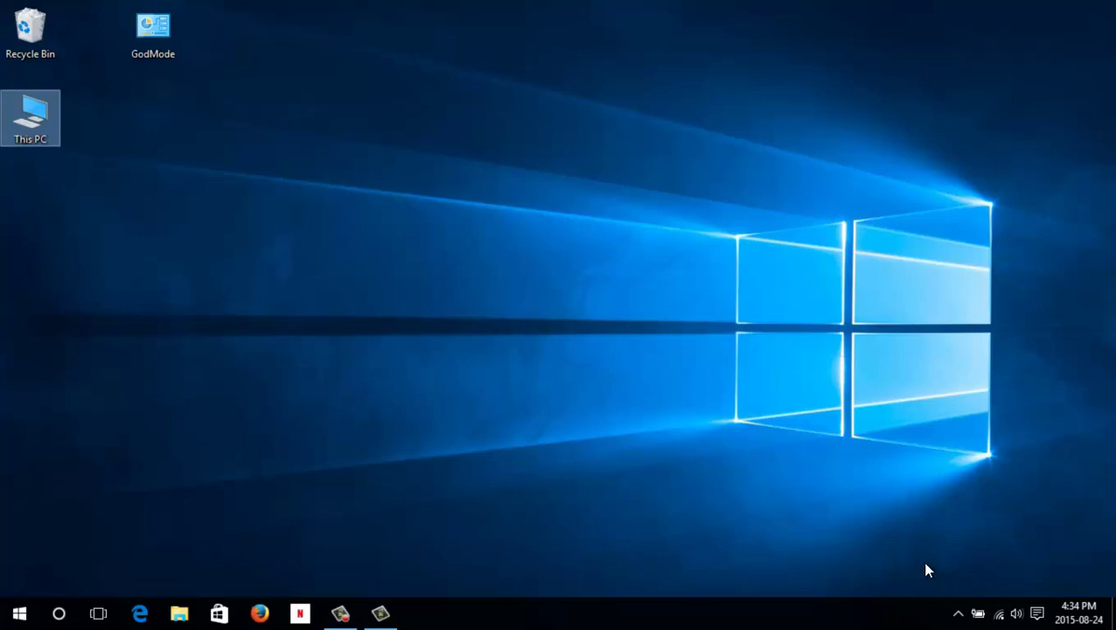
- Go from the Action Center to the System settings and open the Tablet mode page
click(1037, 614)
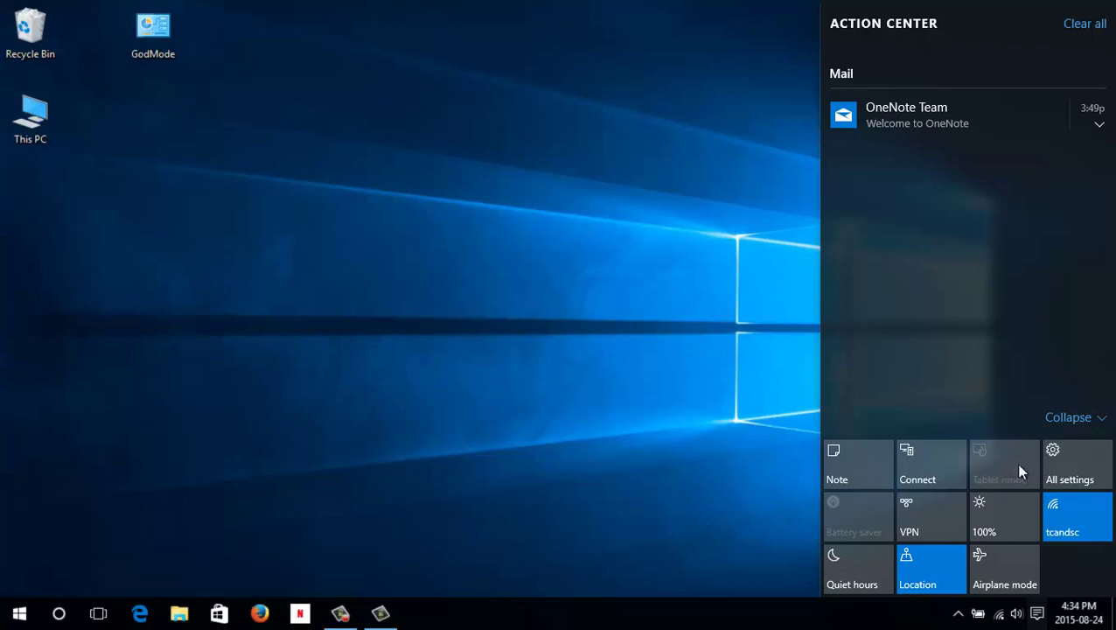
click(1068, 465)
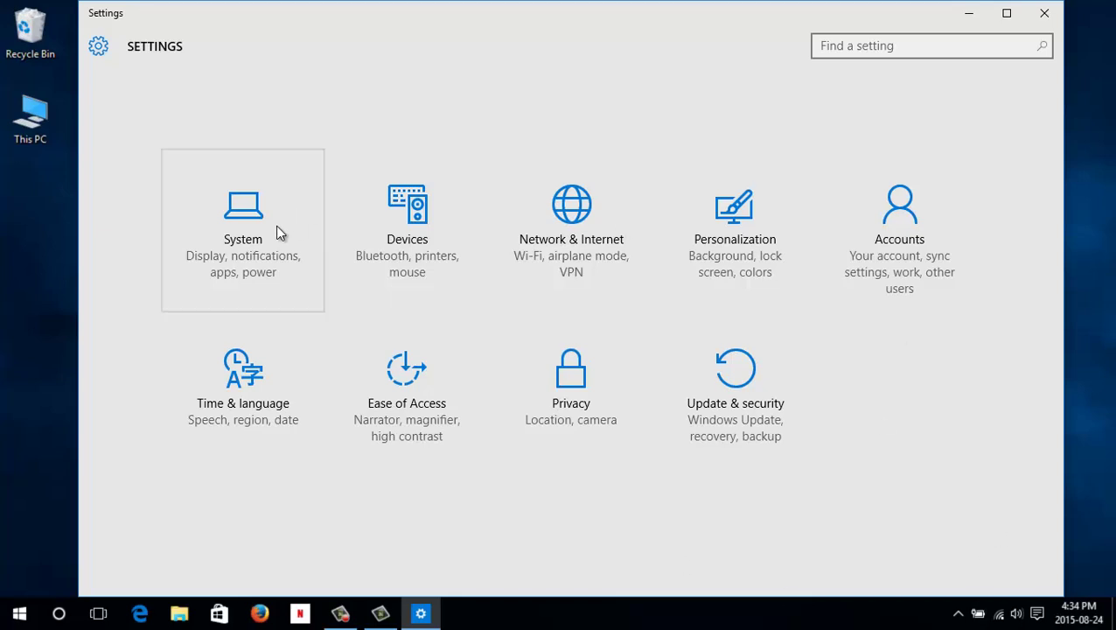
click(246, 236)
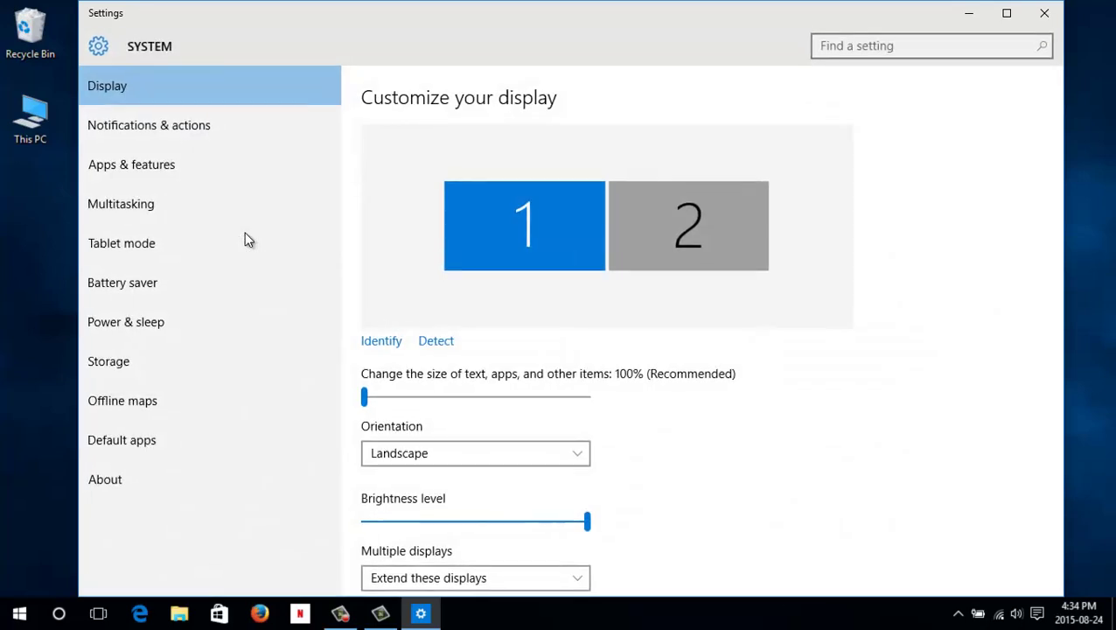
click(149, 247)
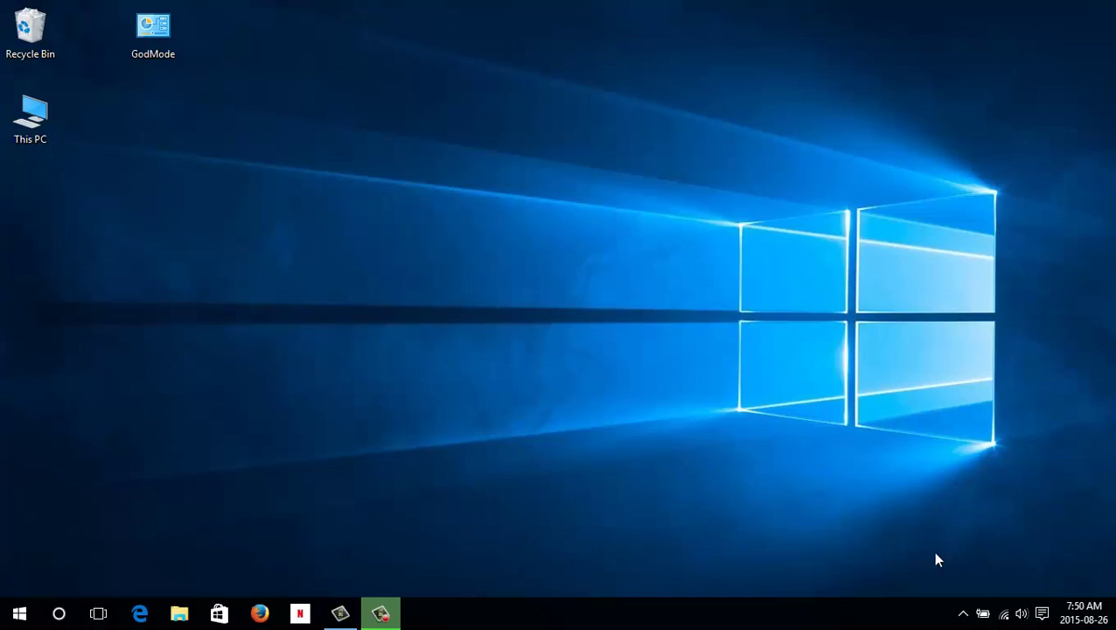
- Turn on Tablet mode from the Action Center and dismiss the notifications pane
click(1043, 614)
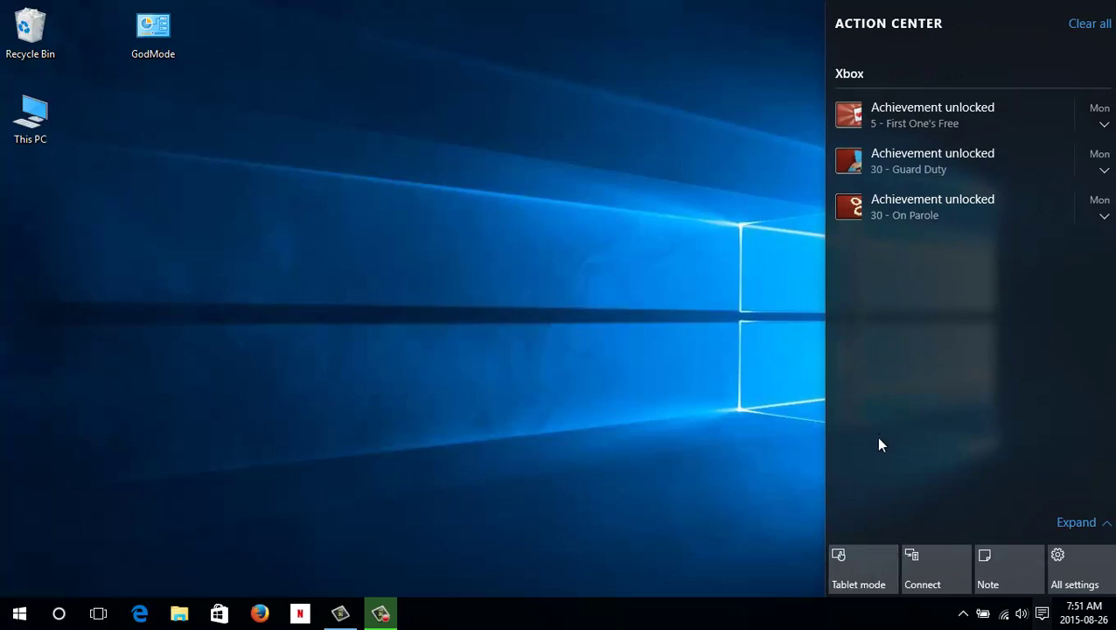
click(870, 573)
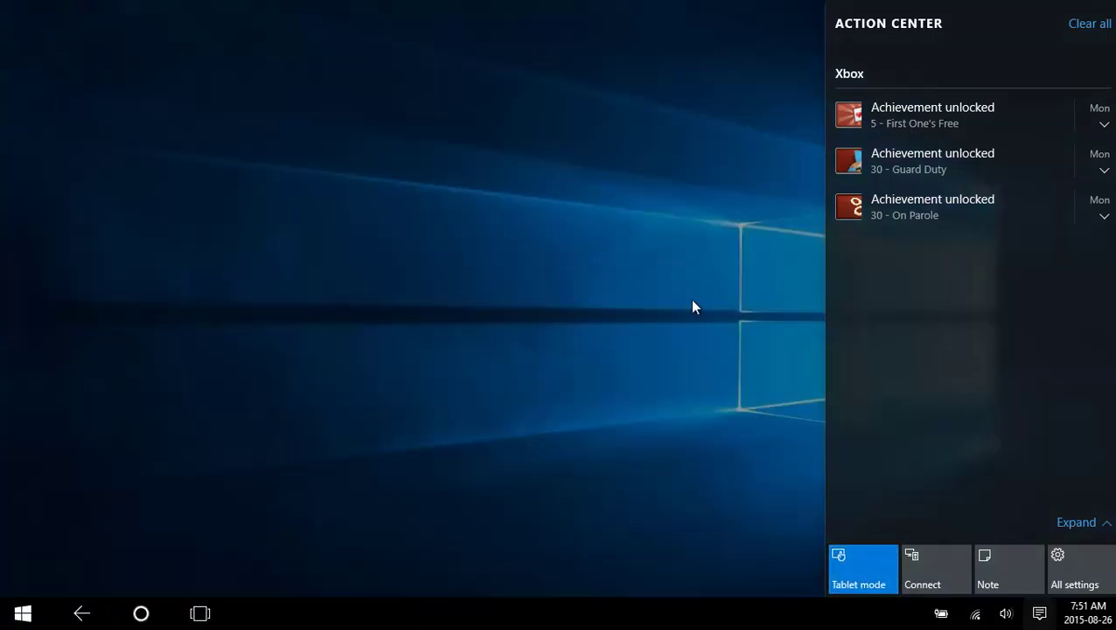
click(691, 299)
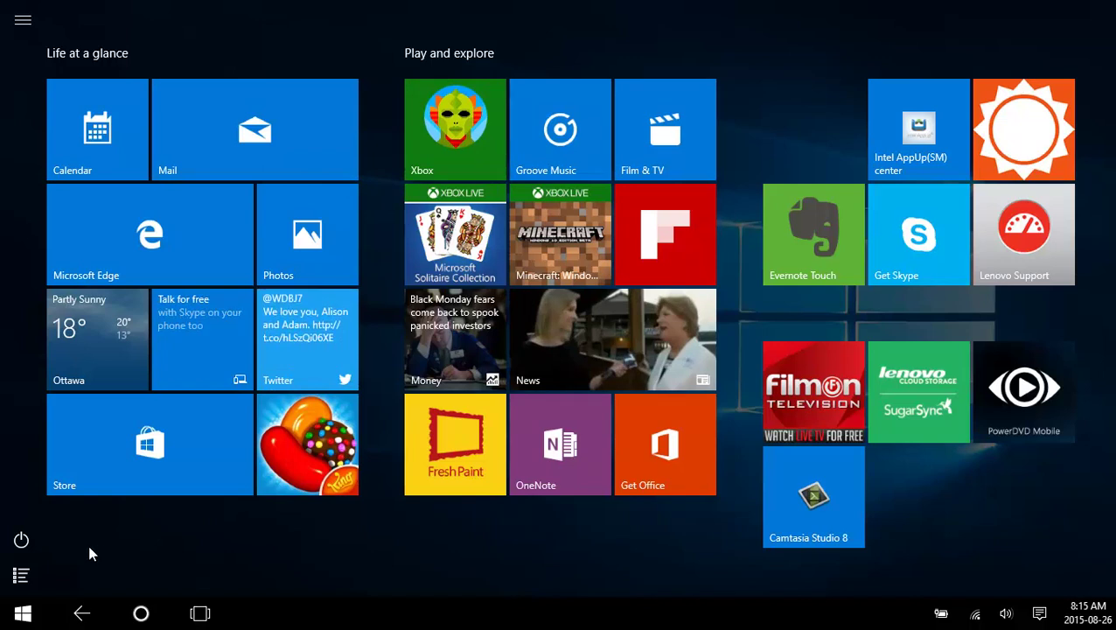
- View the system shortcuts offered for the Start button in tablet mode and dismiss them
right_click(22, 618)
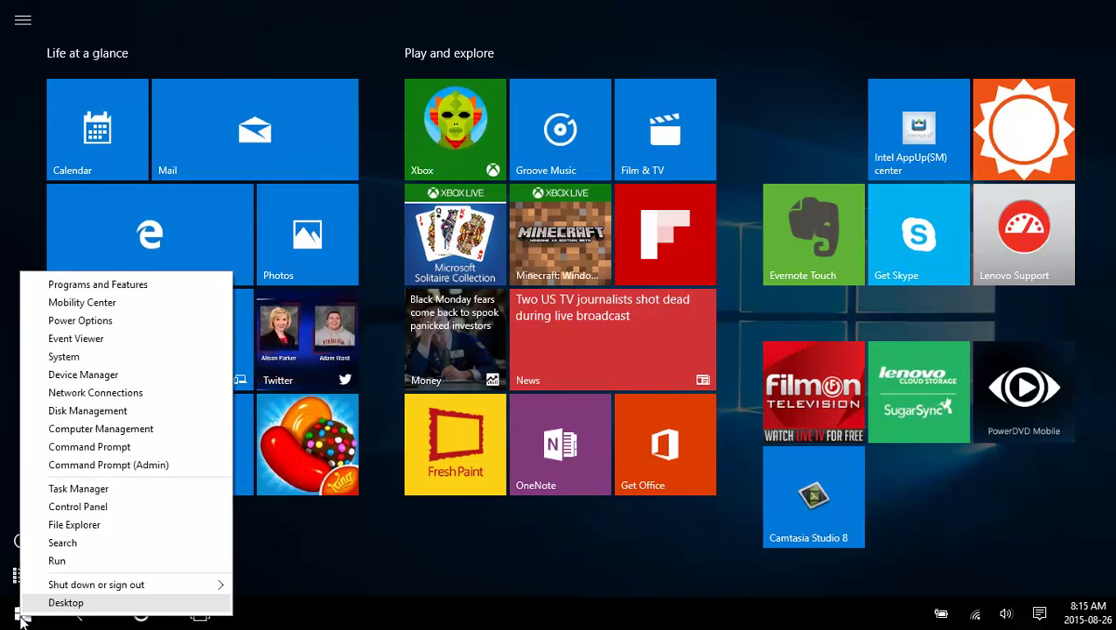
click(287, 570)
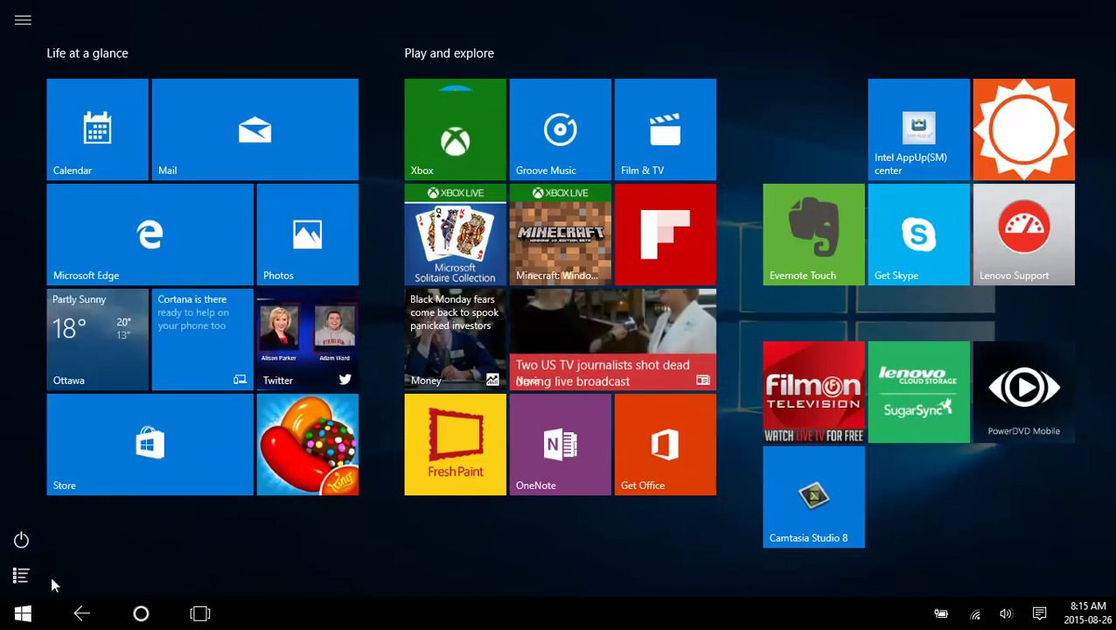
- Browse the list of all apps on the full-screen Start, jump to the letter K and close the list
click(21, 577)
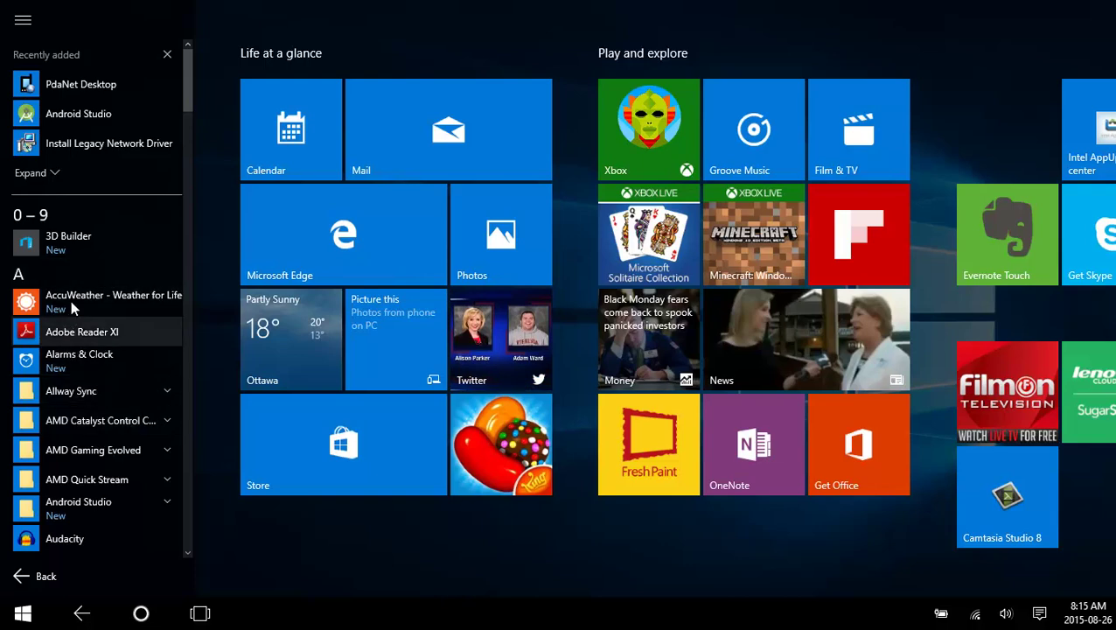
scroll(117, 378, down, 2)
scroll(122, 373, up, 2)
click(31, 277)
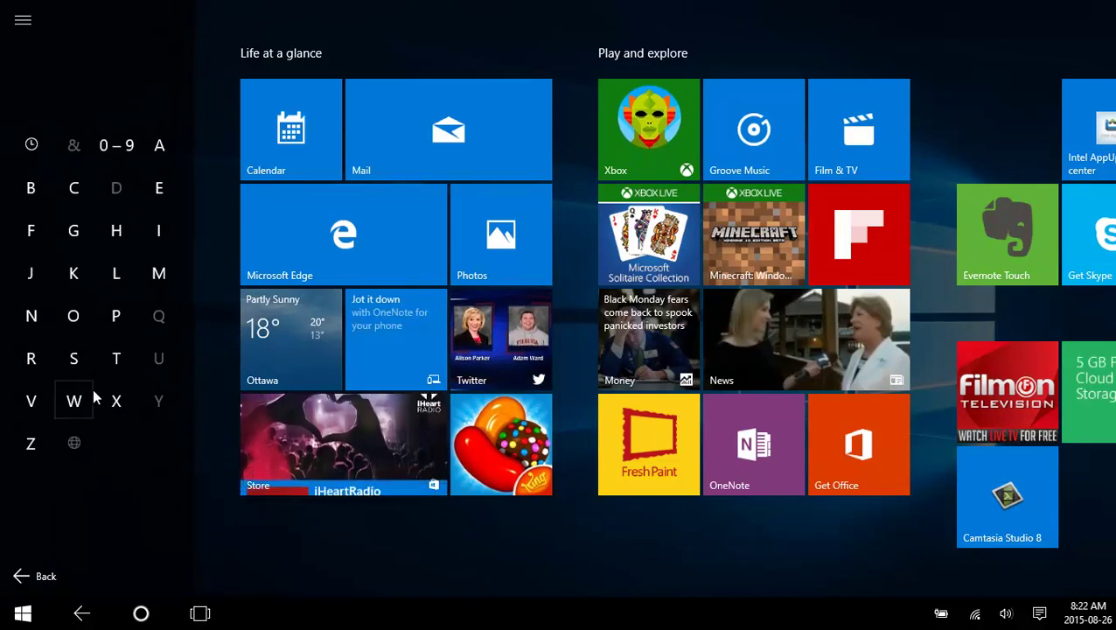
click(76, 278)
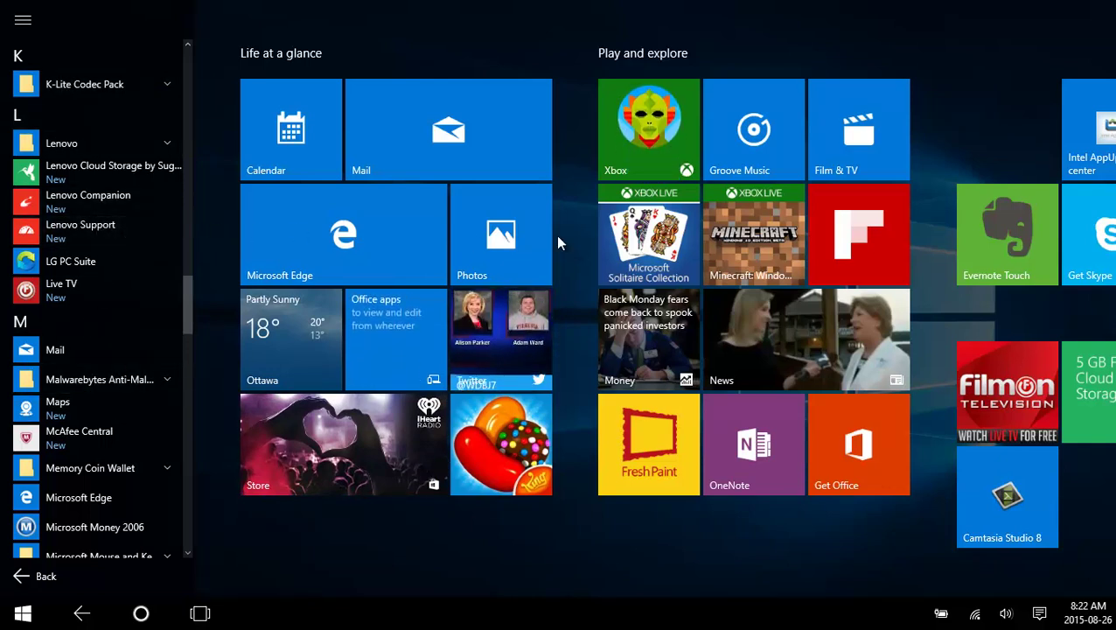
click(417, 523)
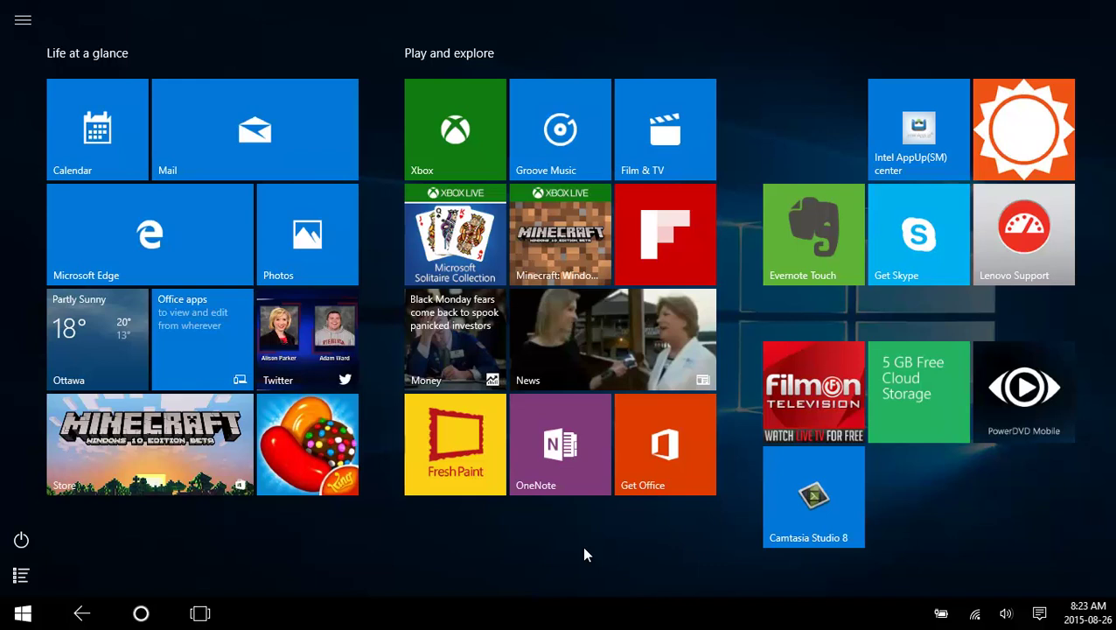
- Turn off Tablet mode from the Action Center
click(1040, 615)
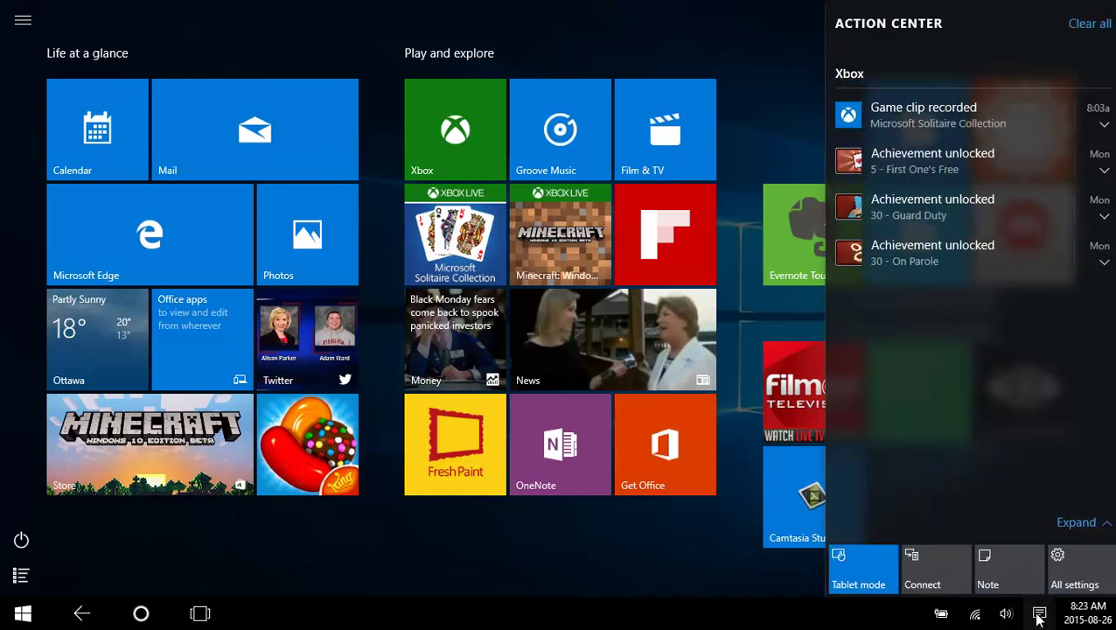
click(884, 567)
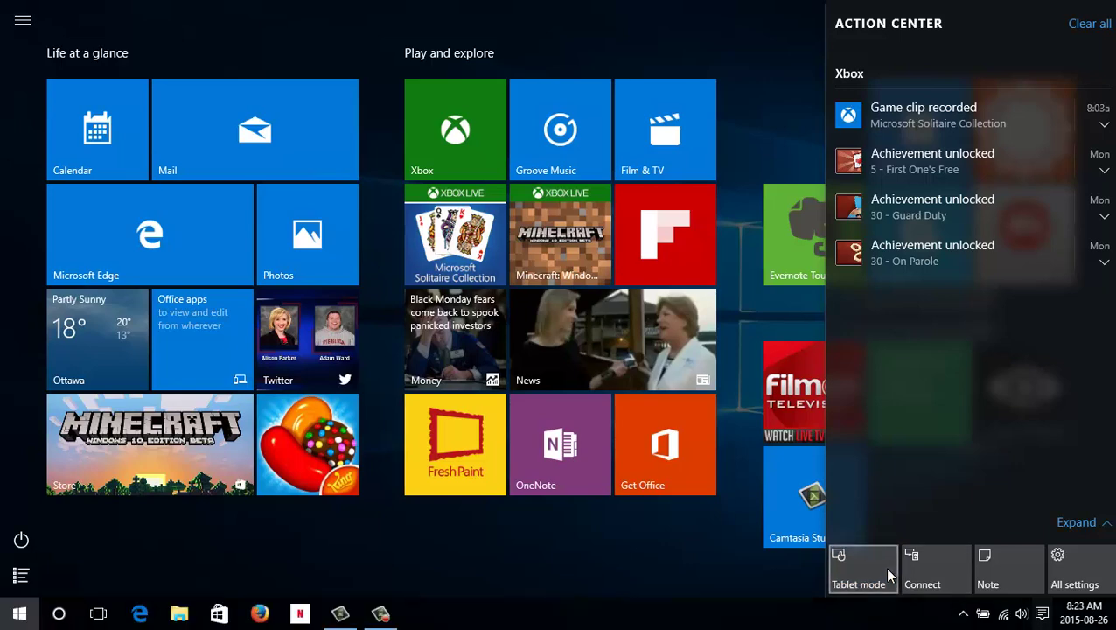